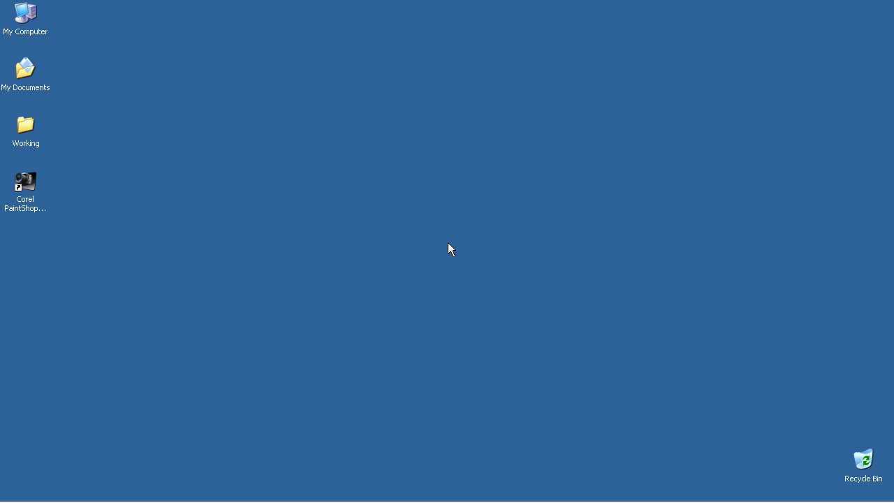
# - Launch PaintShop Photo Pro X3 and let it load into the Organizer view
pyautogui.doubleClick(30, 180)
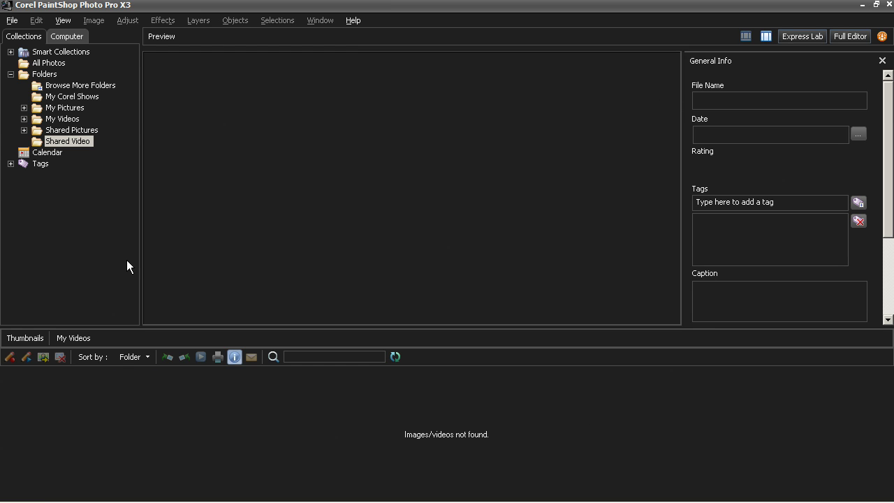
# - Add the Working folder to the Organizer's folder list
pyautogui.click(70, 86)
pyautogui.click(392, 236)
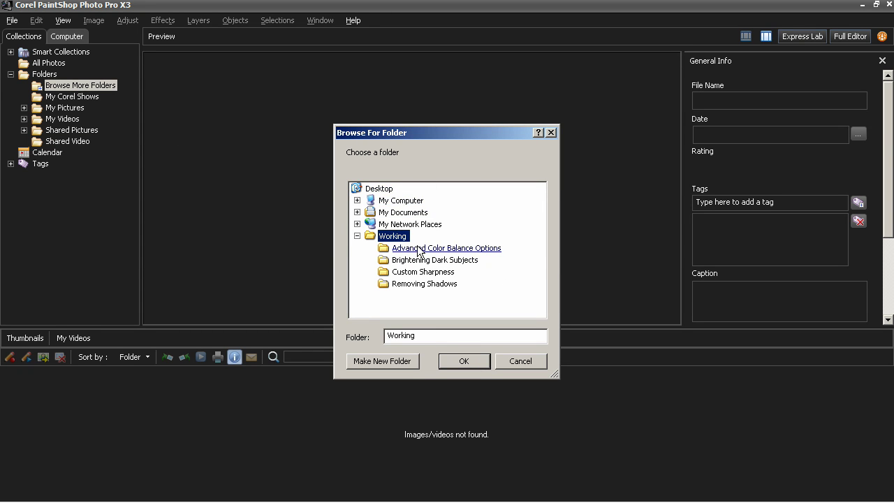
pyautogui.click(449, 359)
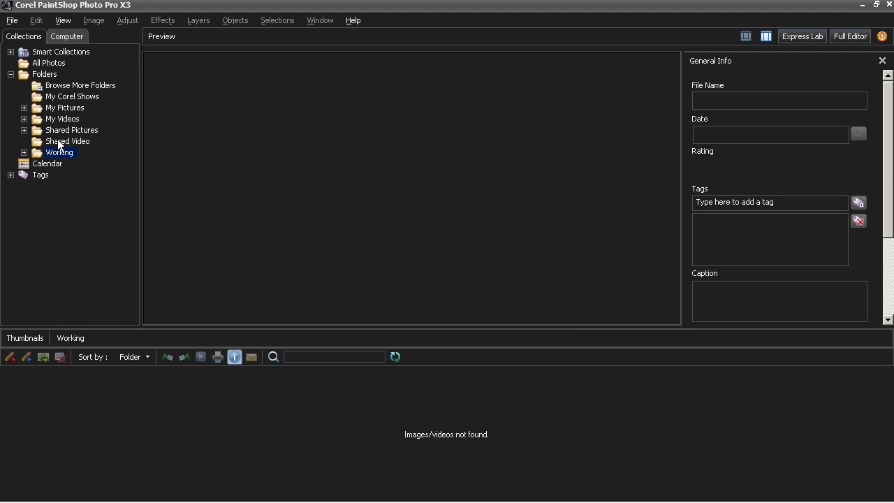
# - Expand Working, select the Removing Shadows subfolder and preview DSC00080.JPG
pyautogui.click(24, 152)
pyautogui.click(84, 164)
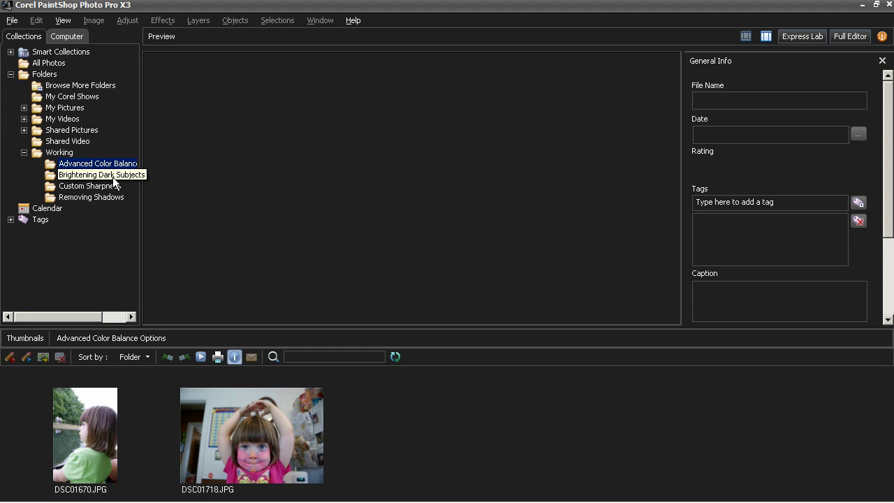
pyautogui.click(81, 185)
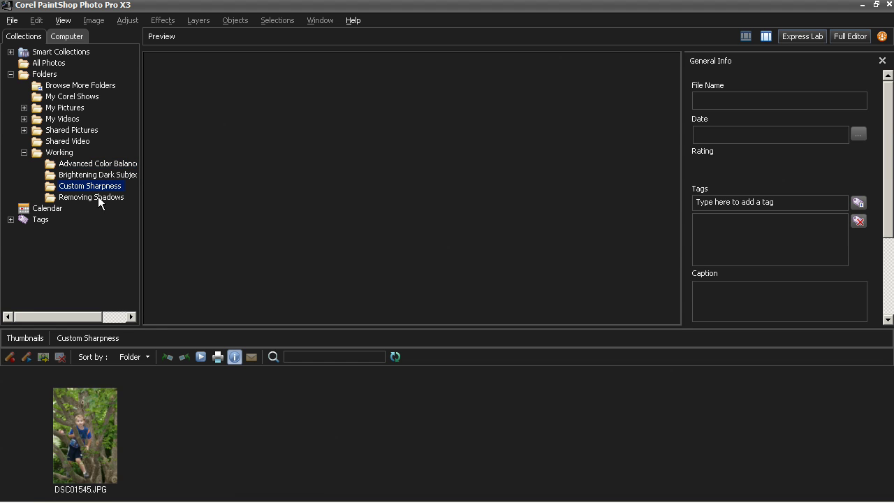
pyautogui.click(98, 197)
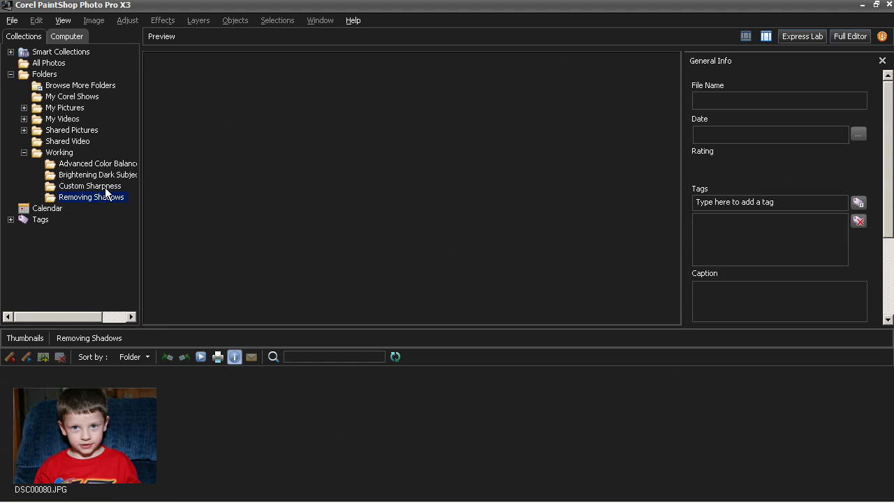
pyautogui.click(108, 430)
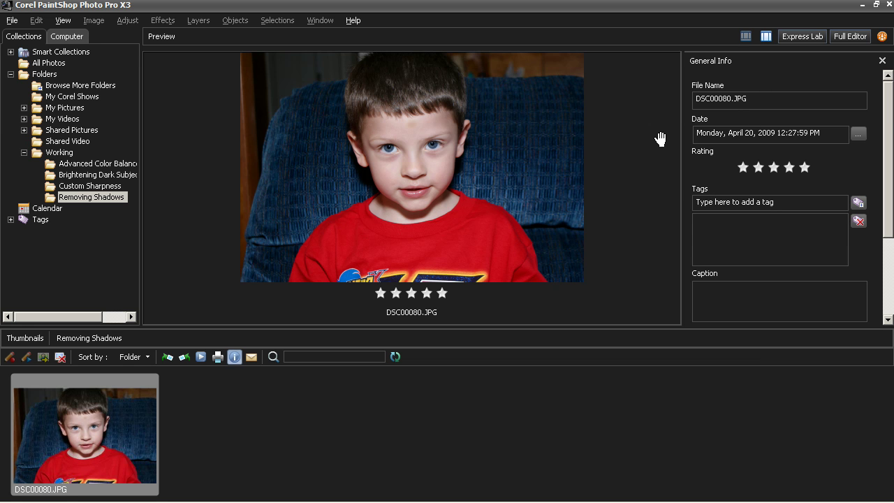
# - Open IMG_0351.JPG from Brightening Dark Subjects in the Full Editor at 15%
pyautogui.click(90, 175)
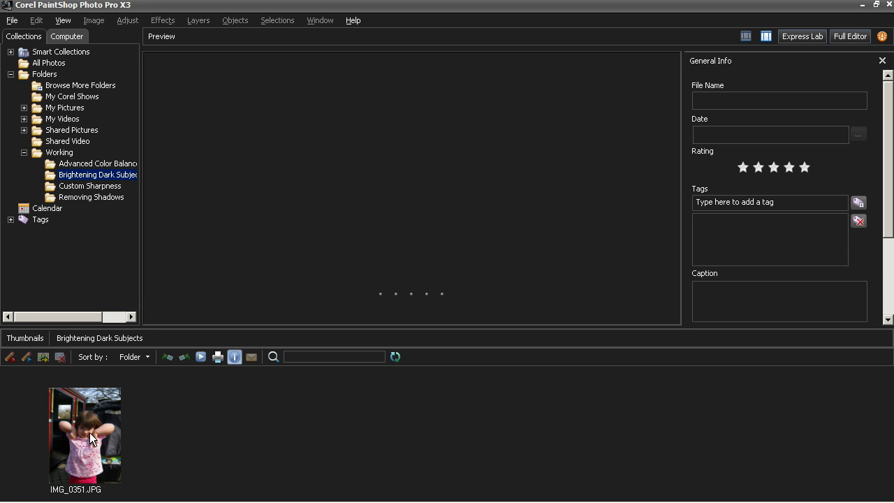
pyautogui.moveTo(91, 435)
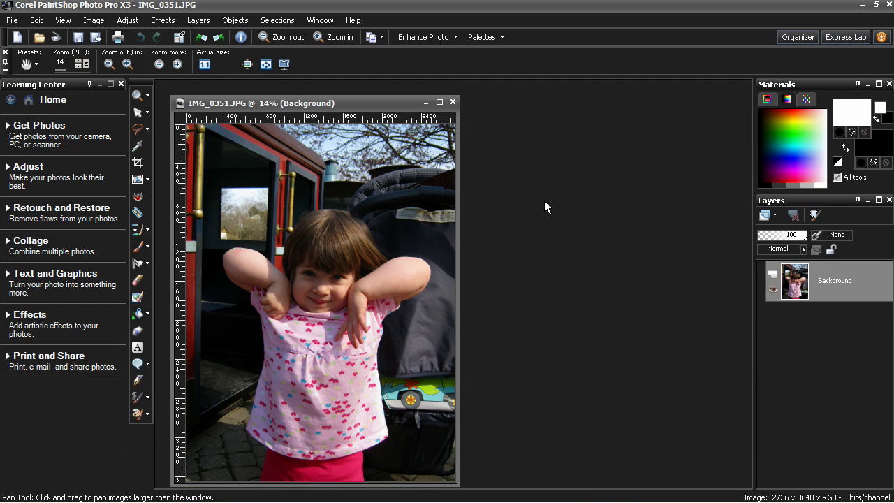
pyautogui.moveTo(356, 106); pyautogui.dragTo(353, 96)
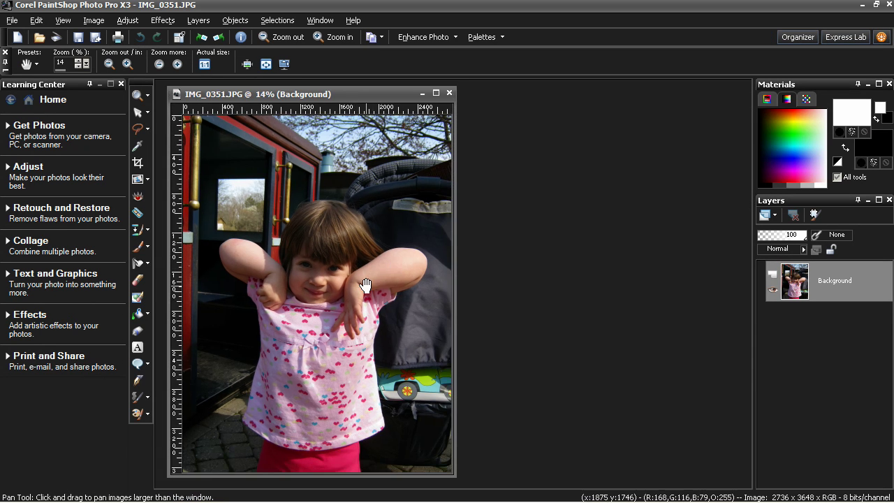
pyautogui.scroll(3, 363, 285)
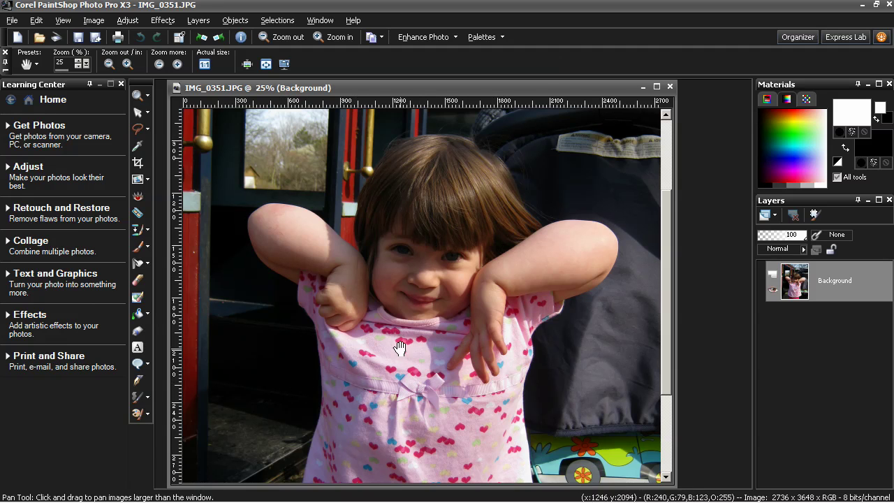
pyautogui.scroll(-2, 400, 347)
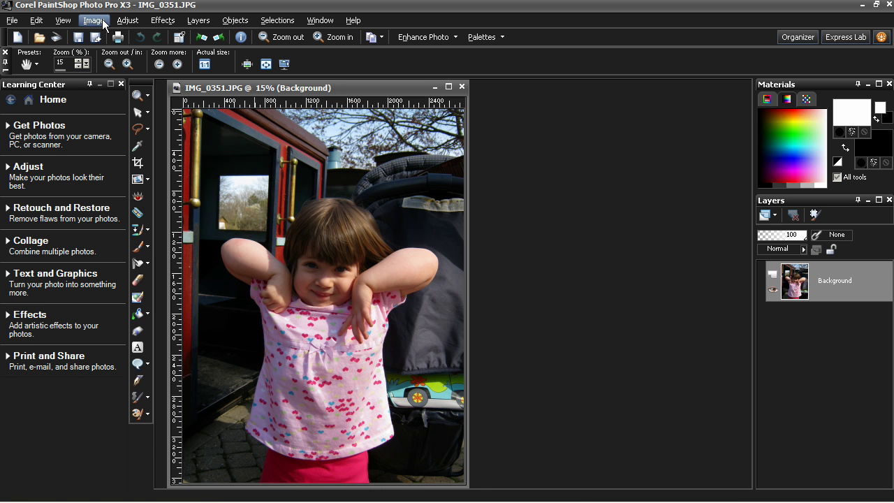
# - Browse the Adjust, Image and Effects menus without applying any command
pyautogui.click(127, 20)
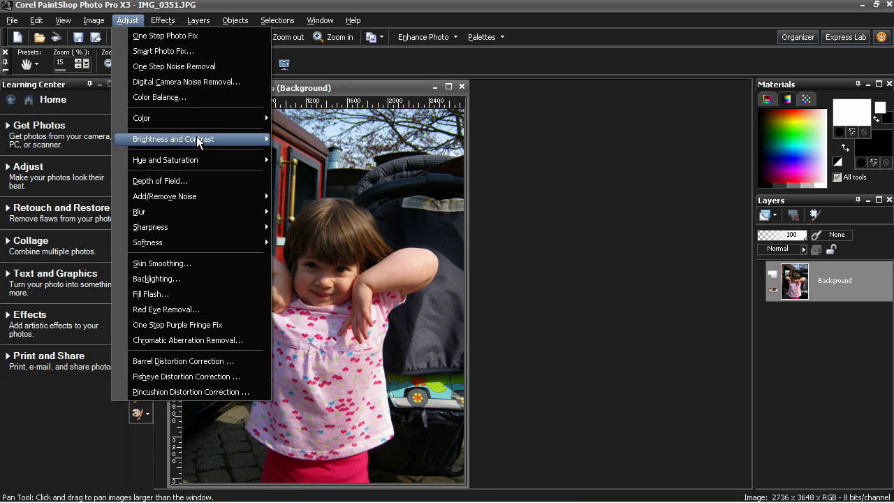
pyautogui.moveTo(198, 142)
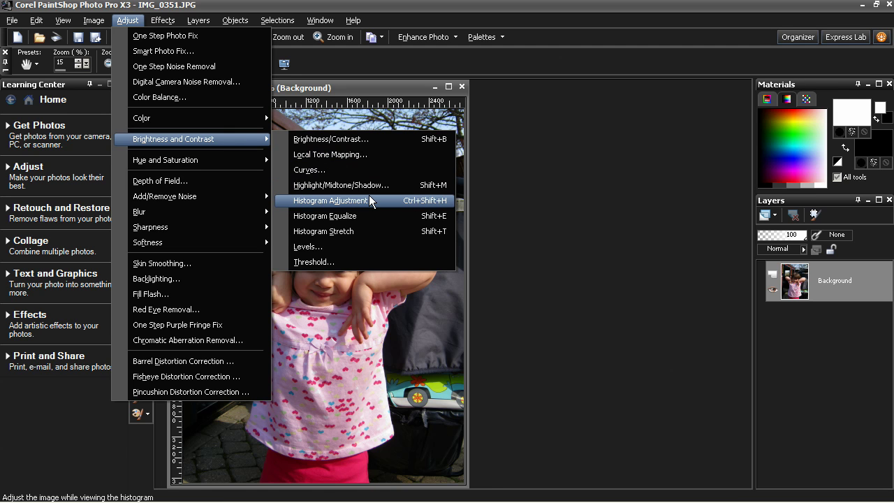
pyautogui.click(352, 83)
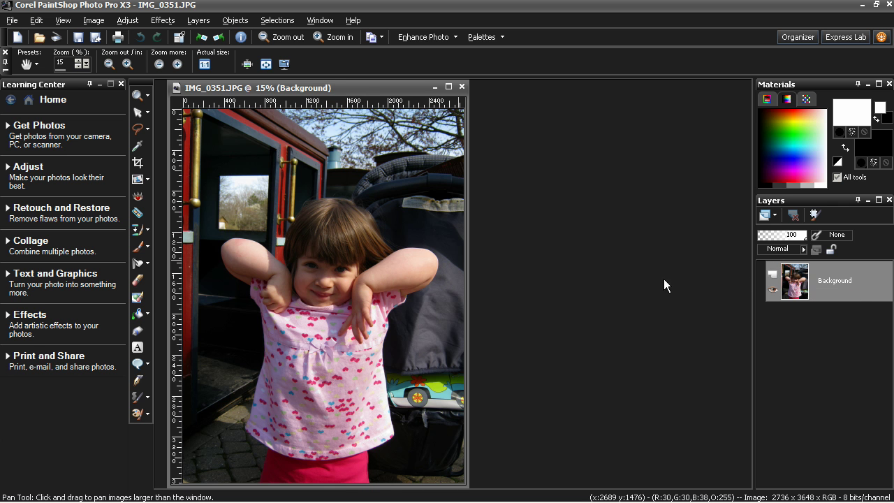
pyautogui.click(94, 21)
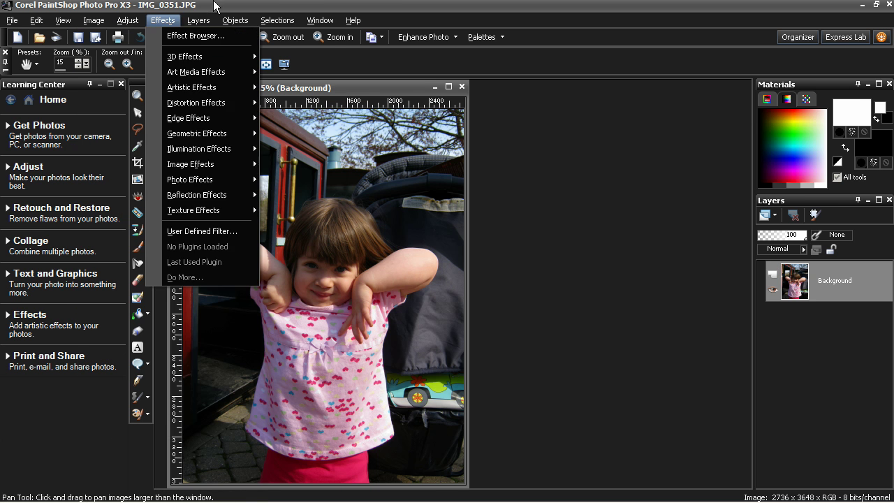
pyautogui.click(537, 166)
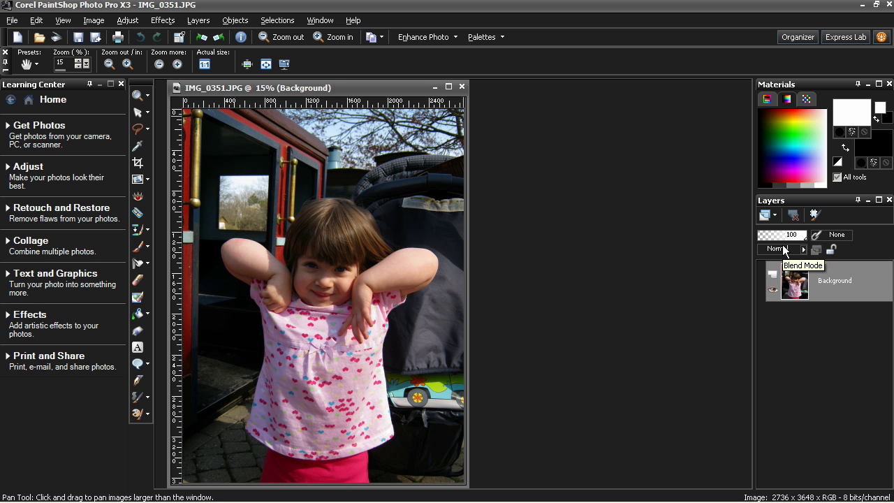
# - Duplicate the Background layer and rename Copy of Background to 'technique'
pyautogui.rightClick(800, 278)
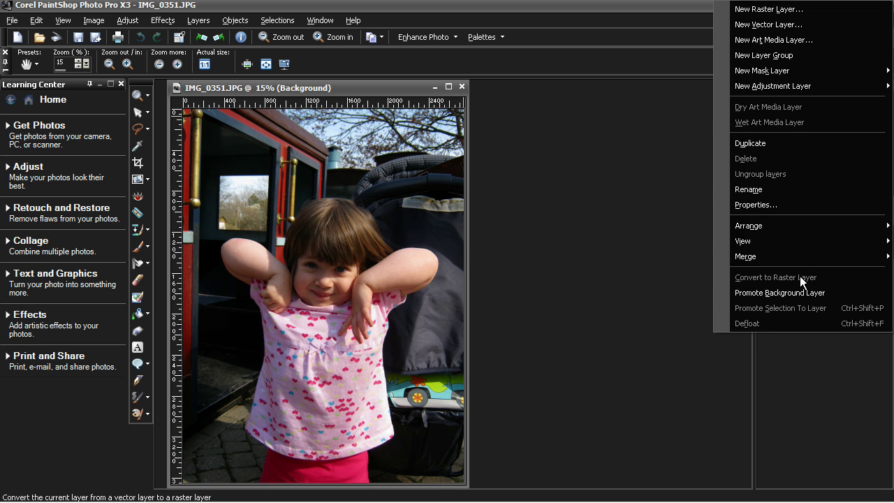
pyautogui.moveTo(778, 224)
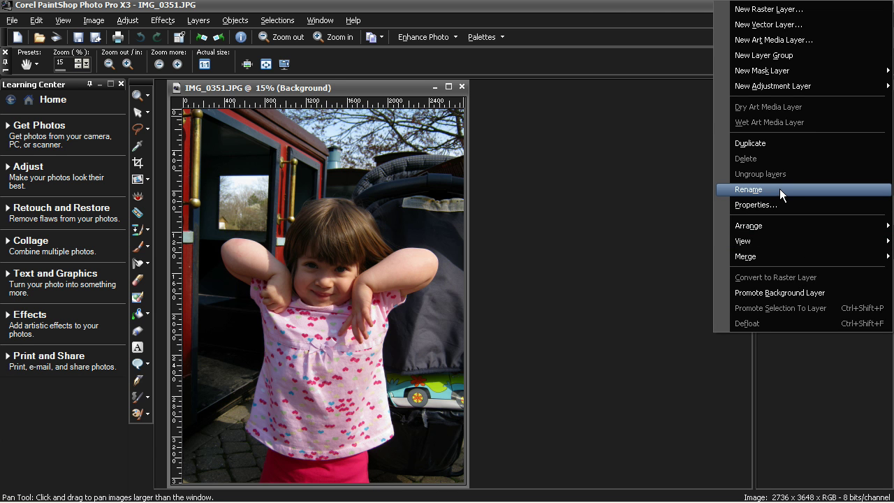
pyautogui.click(779, 142)
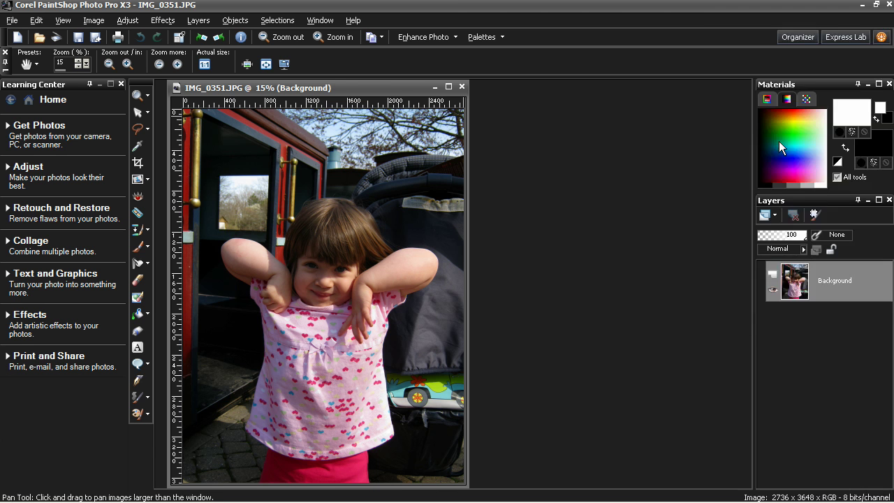
pyautogui.doubleClick(835, 279)
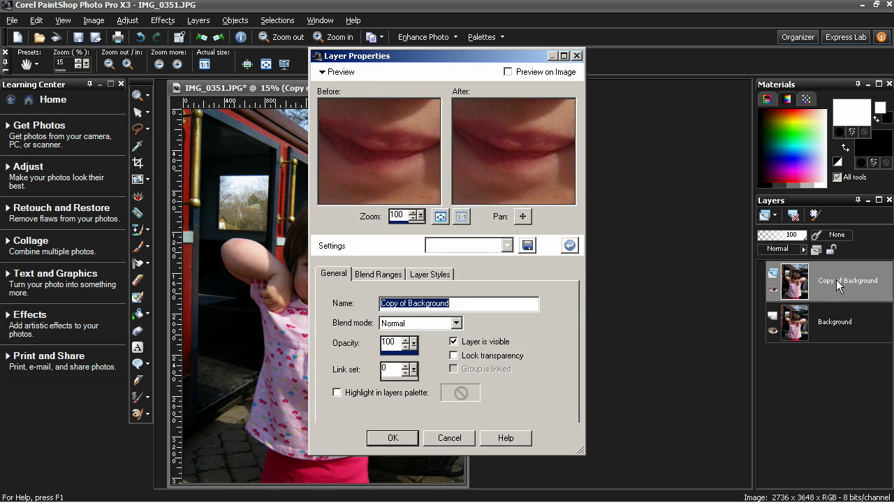
pyautogui.write('technique')
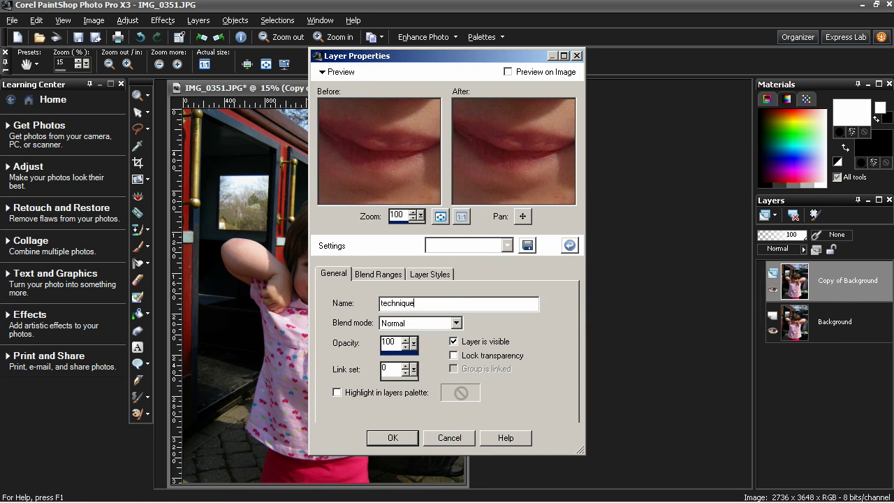
pyautogui.press('Return')
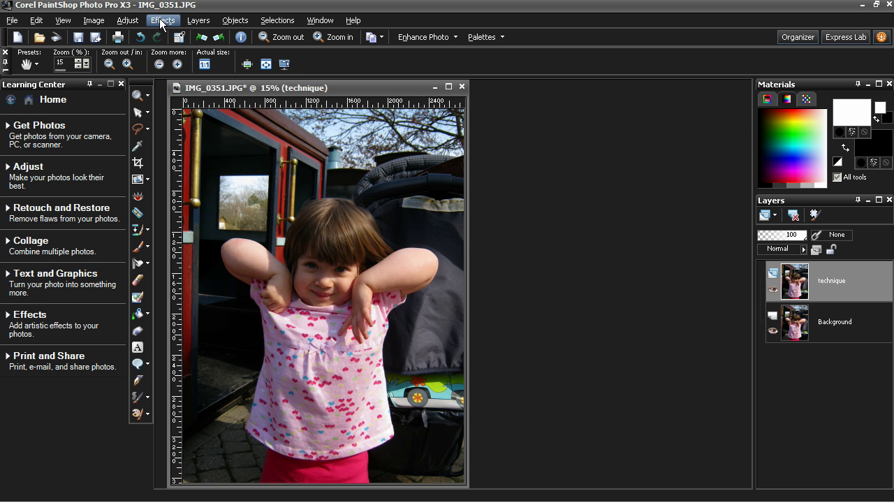
# - Apply Channel Mixer in Monochrome with Red 30%, Green 40%, Blue 20% to the technique layer
pyautogui.click(127, 21)
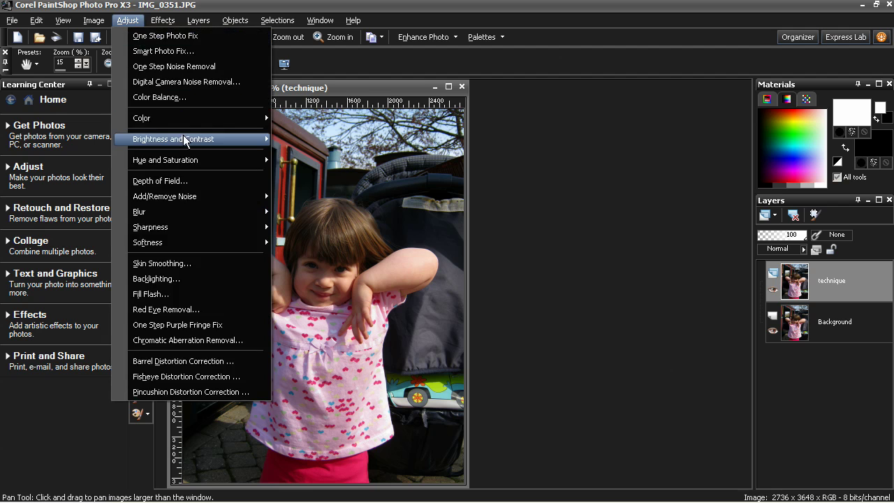
pyautogui.moveTo(183, 122)
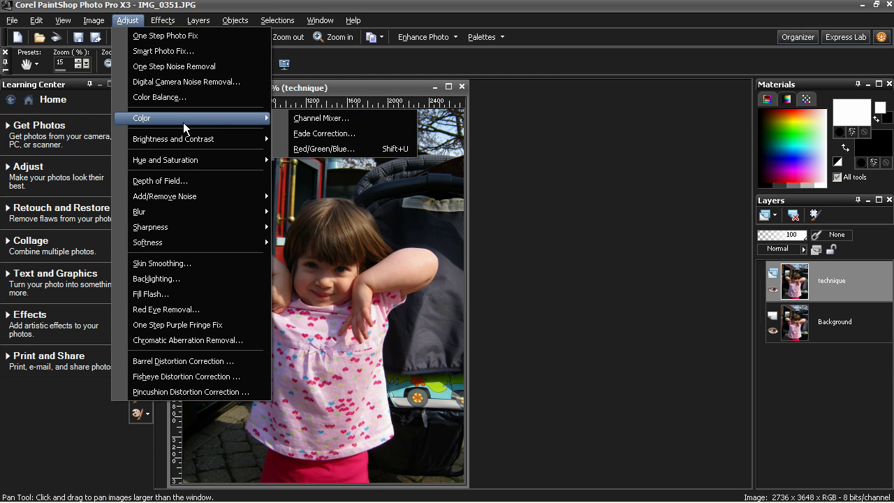
pyautogui.click(325, 122)
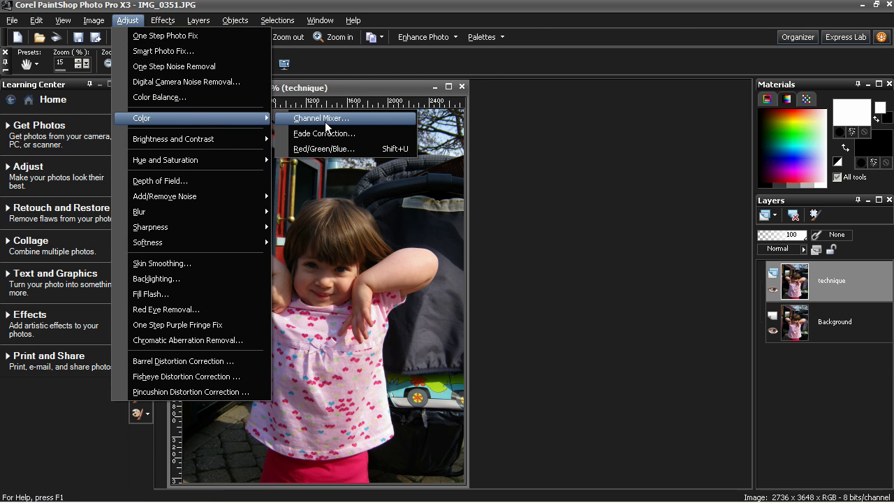
pyautogui.moveTo(547, 236); pyautogui.dragTo(587, 100)
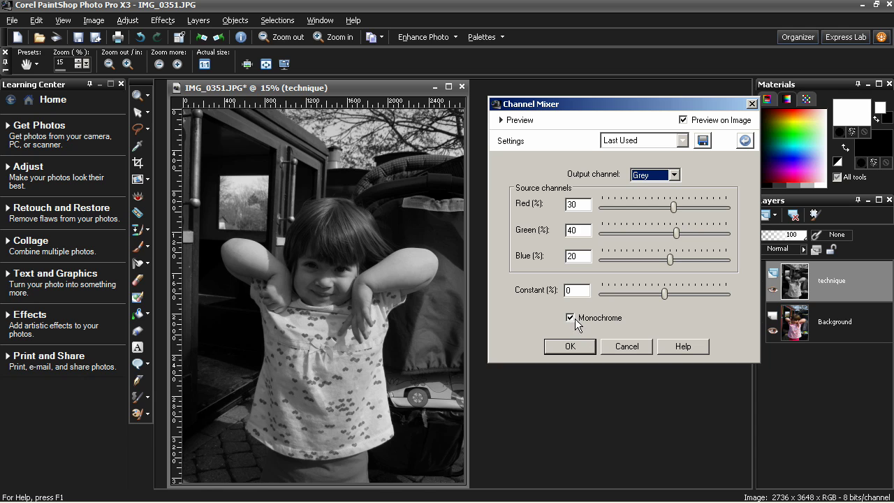
pyautogui.click(569, 345)
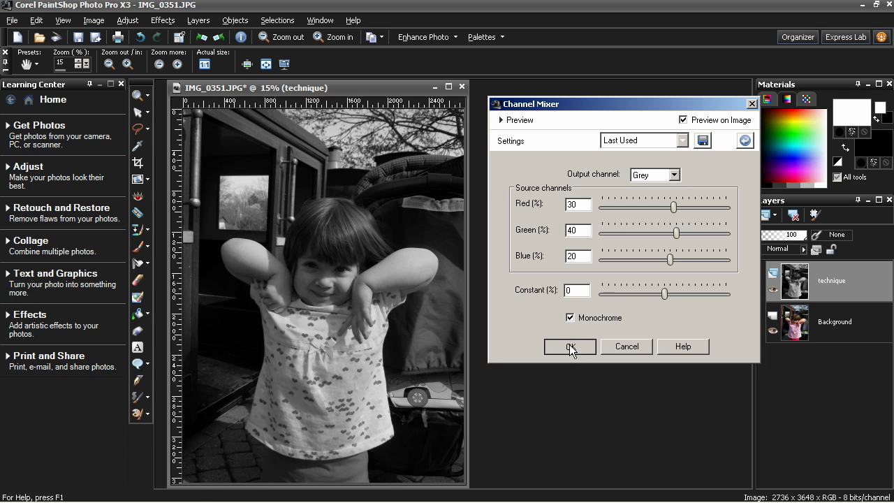
# - Apply Image > Negative Image to the greyscale technique layer
pyautogui.moveTo(789, 287)
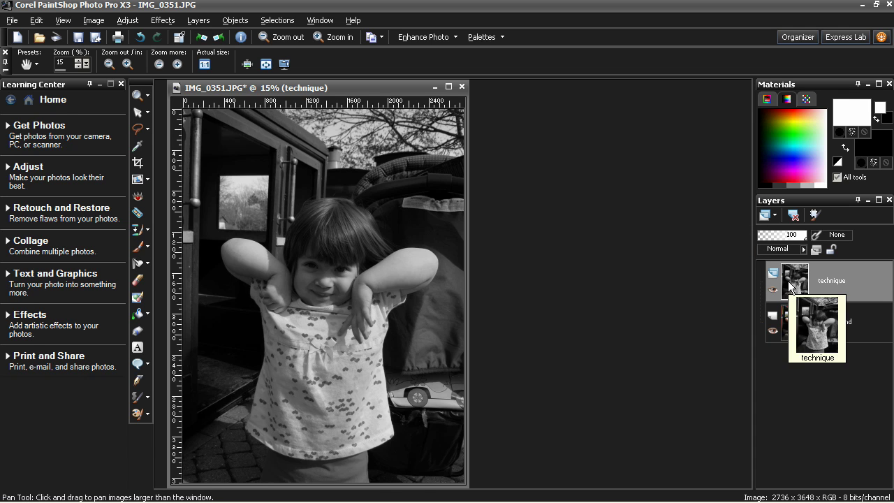
pyautogui.click(94, 21)
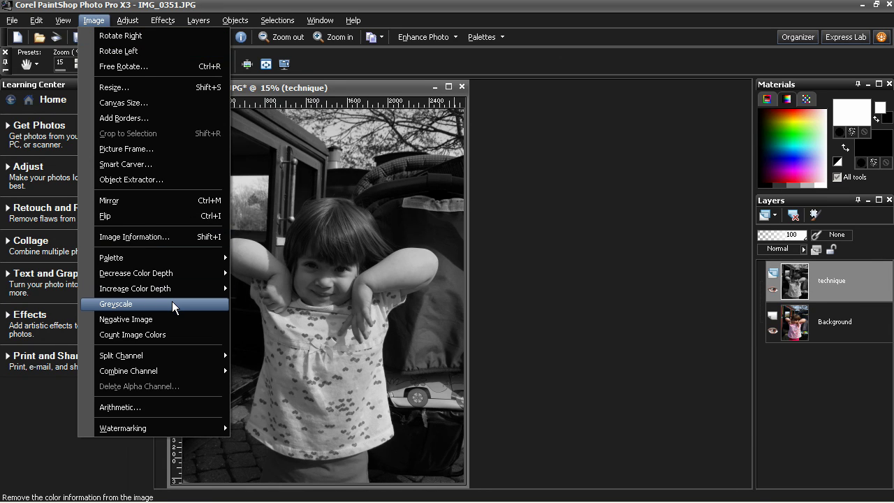
pyautogui.click(395, 90)
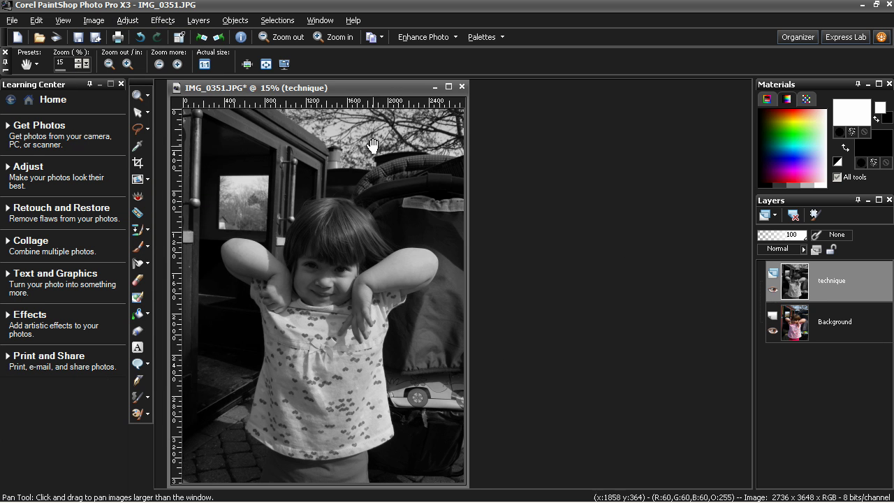
pyautogui.click(95, 21)
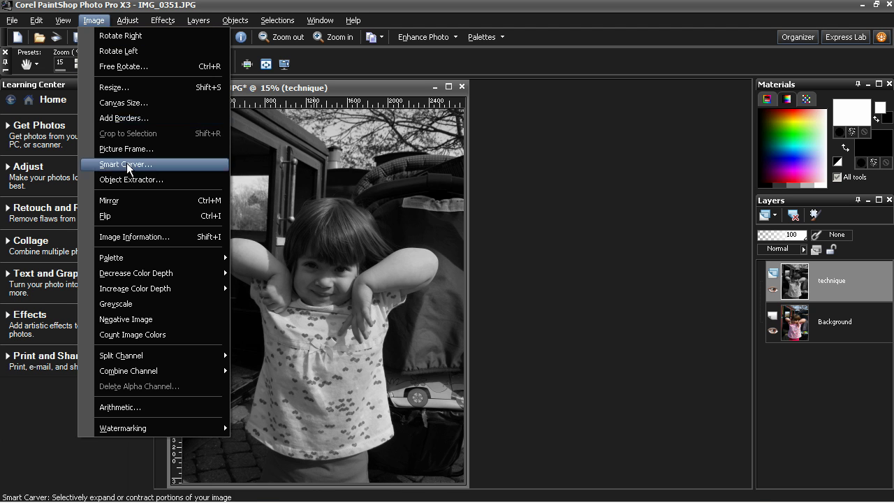
pyautogui.click(156, 319)
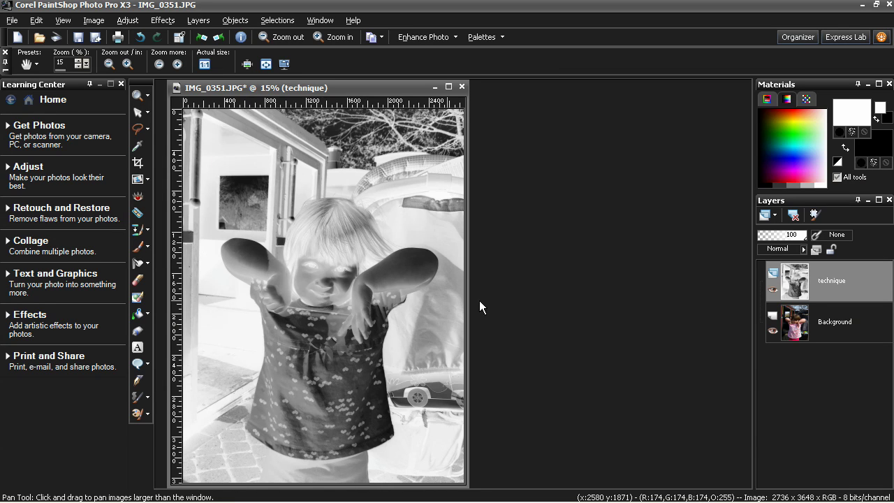
# - Apply a Gaussian Blur with radius 4 to the inverted technique layer
pyautogui.click(127, 23)
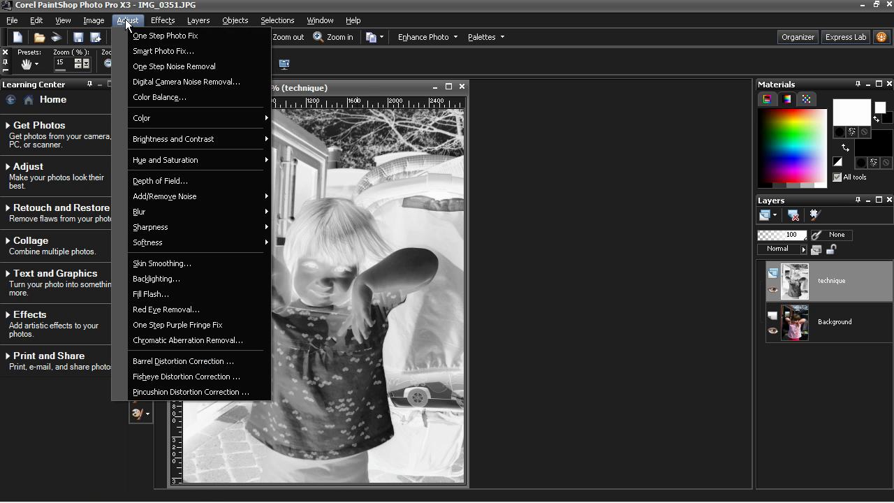
pyautogui.moveTo(195, 210)
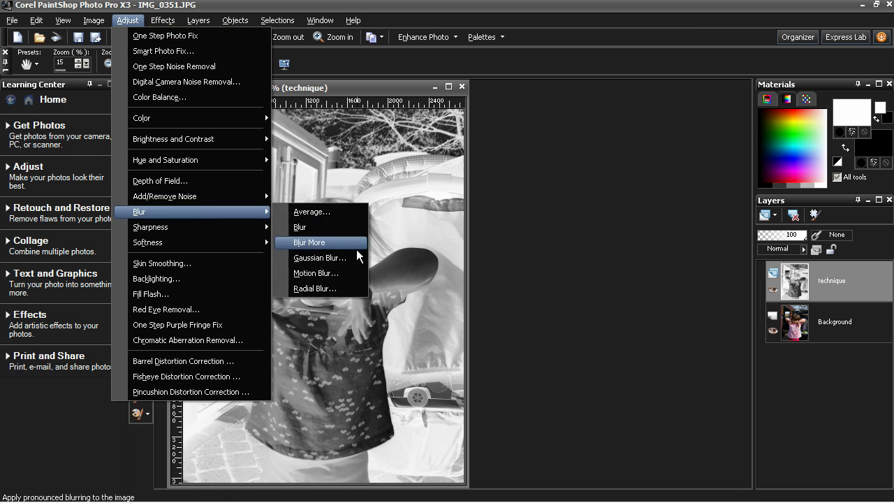
pyautogui.click(355, 259)
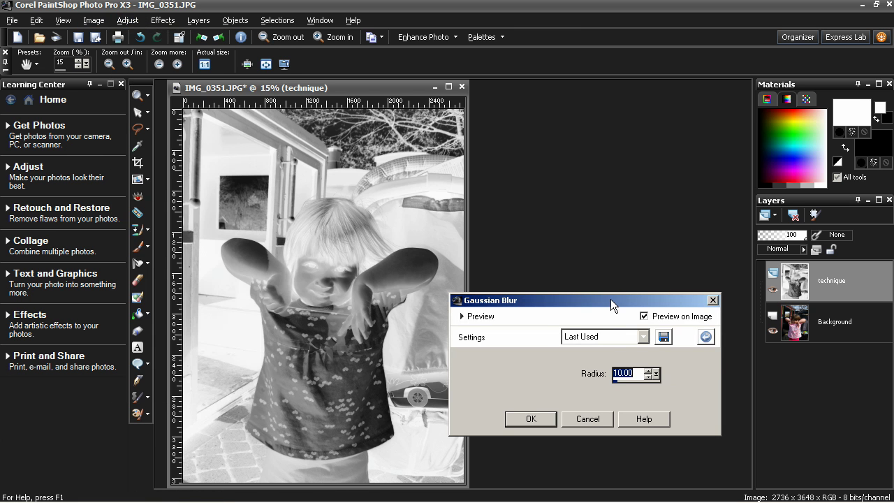
pyautogui.moveTo(610, 299); pyautogui.dragTo(665, 157)
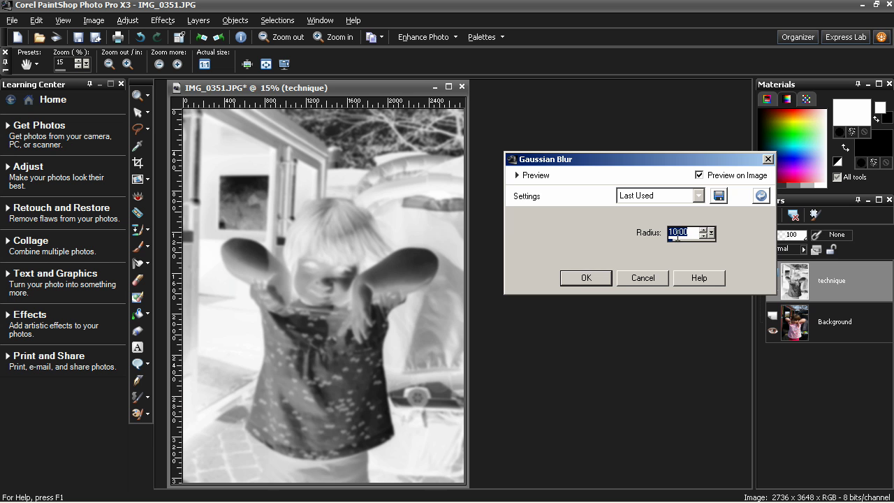
pyautogui.scroll(-4, 670, 239)
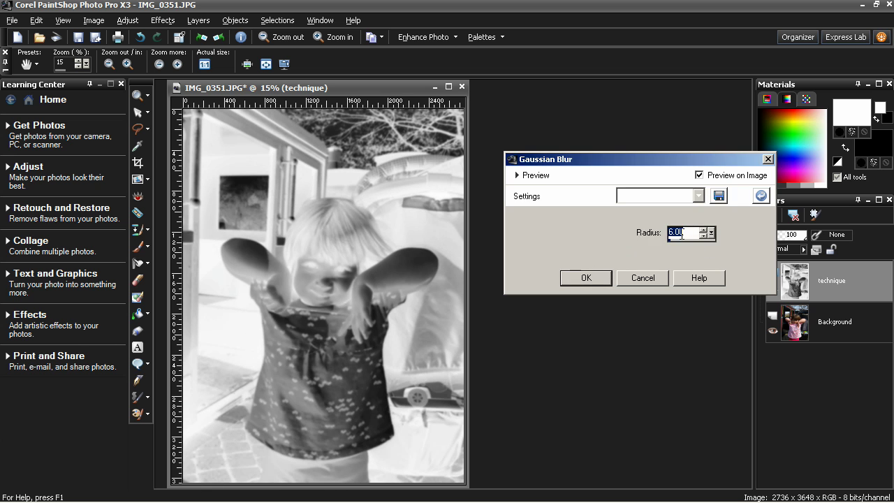
pyautogui.write('4')
pyautogui.click(583, 278)
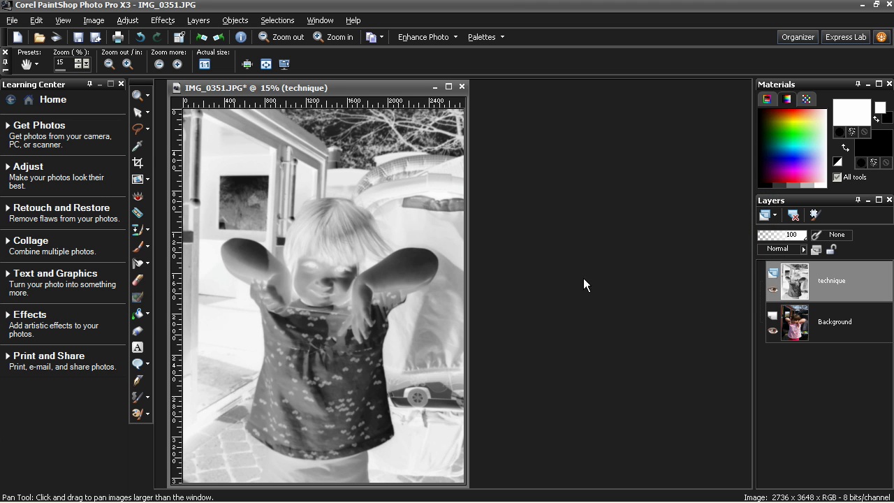
# - Set the technique layer's blend mode to Overlay after briefly trying Screen and Dissolve
pyautogui.click(803, 247)
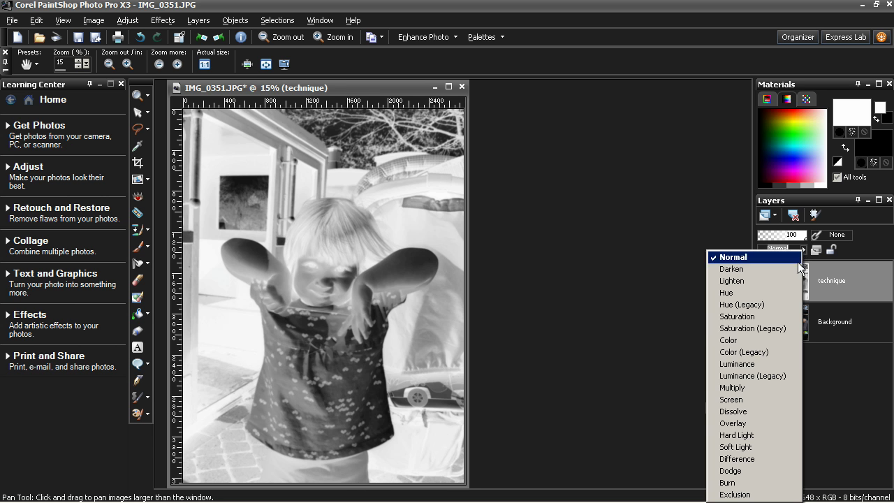
pyautogui.click(771, 422)
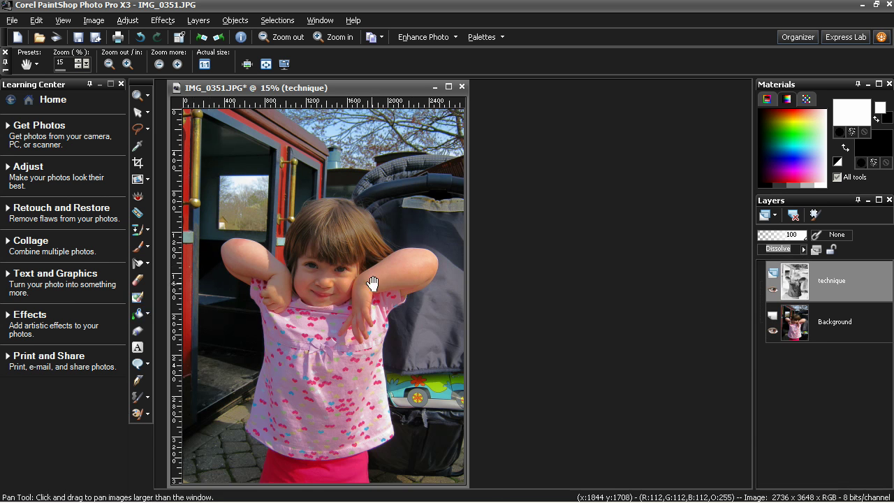
pyautogui.press('Up')
pyautogui.press('Up')
pyautogui.click(804, 249)
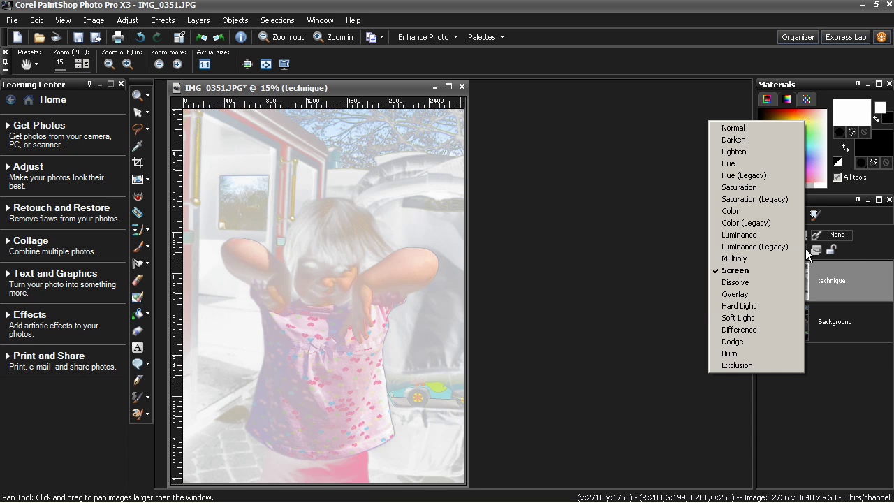
pyautogui.click(761, 295)
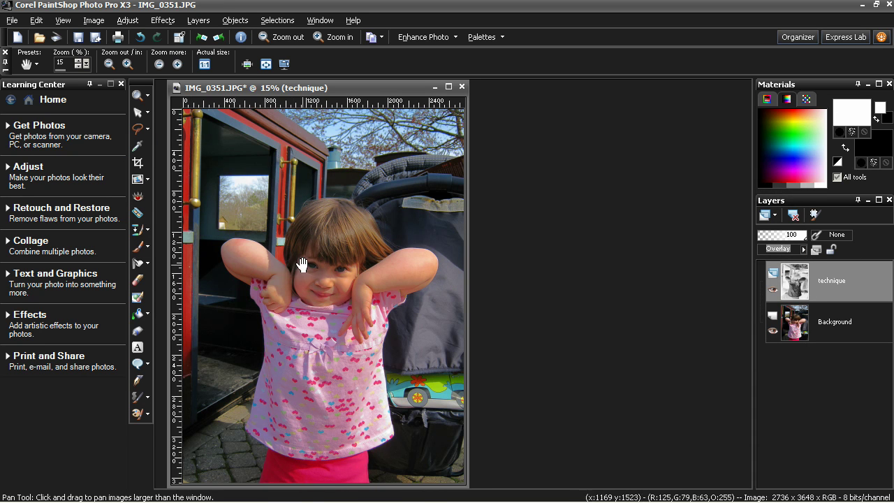
pyautogui.press('Up')
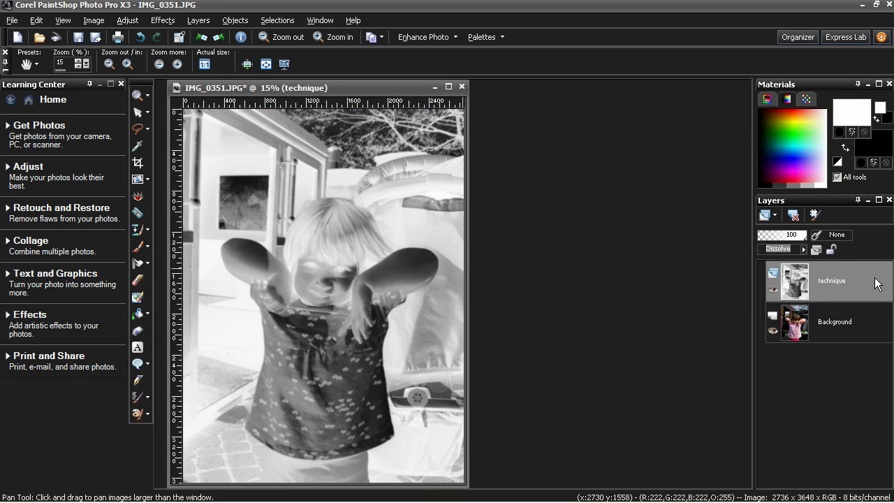
pyautogui.click(796, 249)
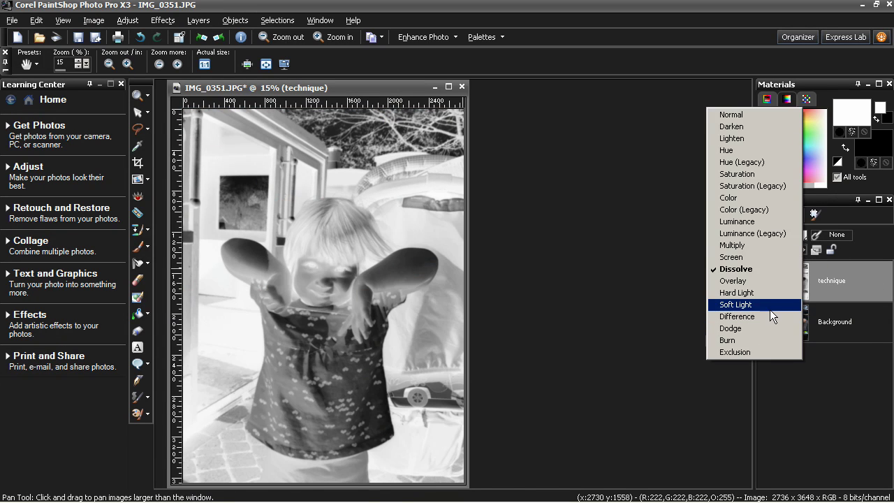
pyautogui.click(763, 284)
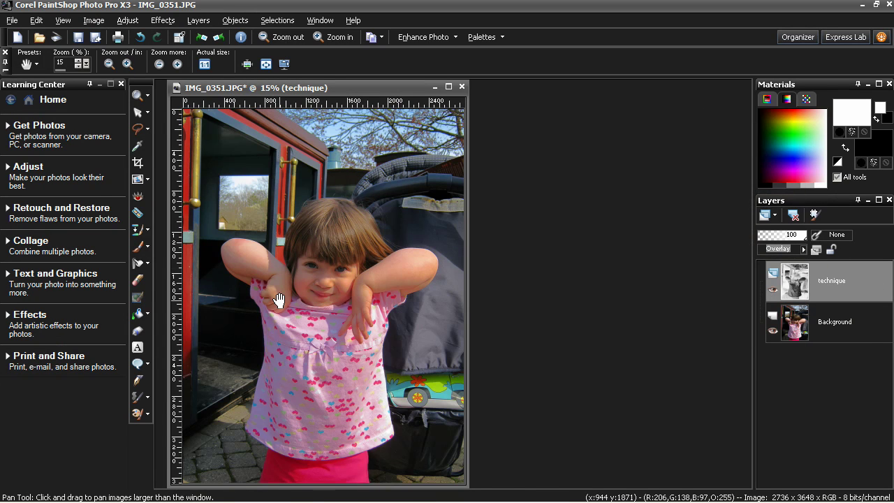
# - Zoom the view in to 30% toward the girl's face
pyautogui.click(336, 38)
pyautogui.click(336, 38)
pyautogui.click(335, 38)
pyautogui.click(336, 38)
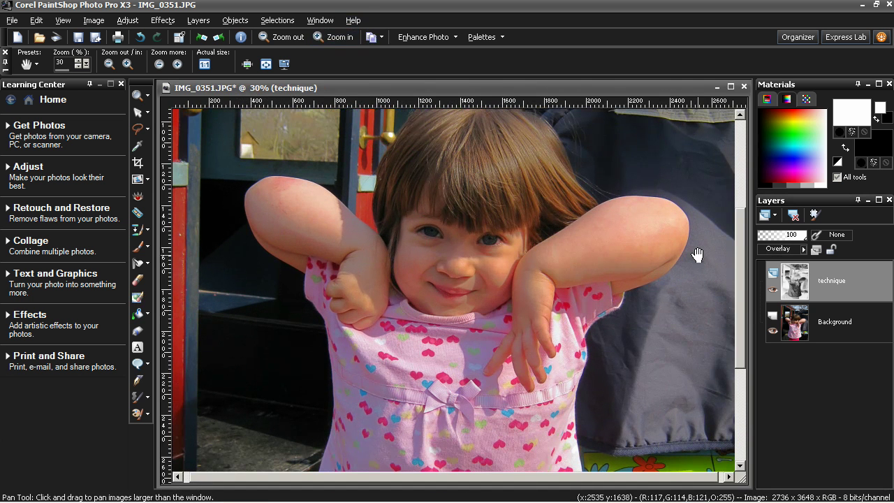
pyautogui.moveTo(746, 267)
pyautogui.mouseDown()
pyautogui.moveTo(746, 229)
pyautogui.moveTo(742, 258)
pyautogui.mouseUp()
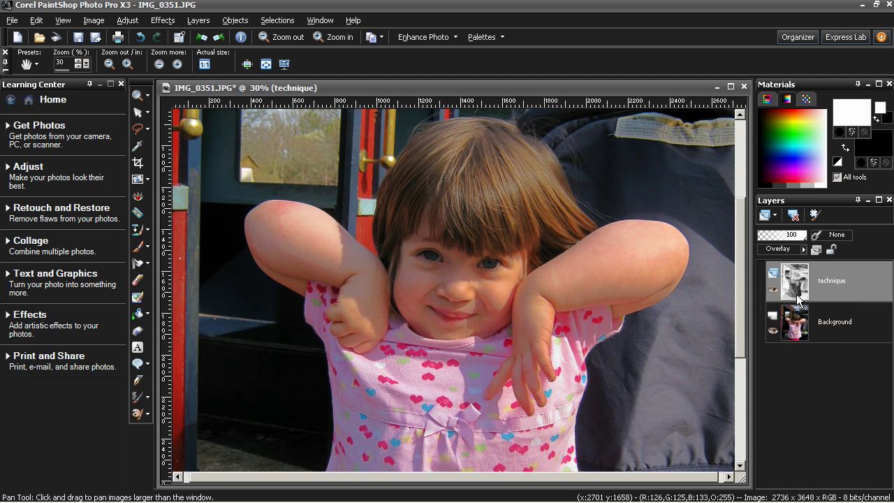
pyautogui.moveTo(793, 299)
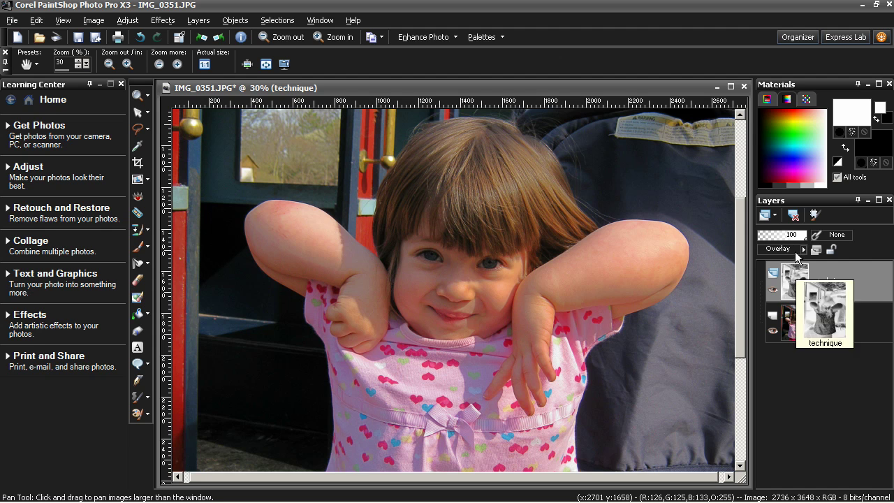
pyautogui.click(771, 289)
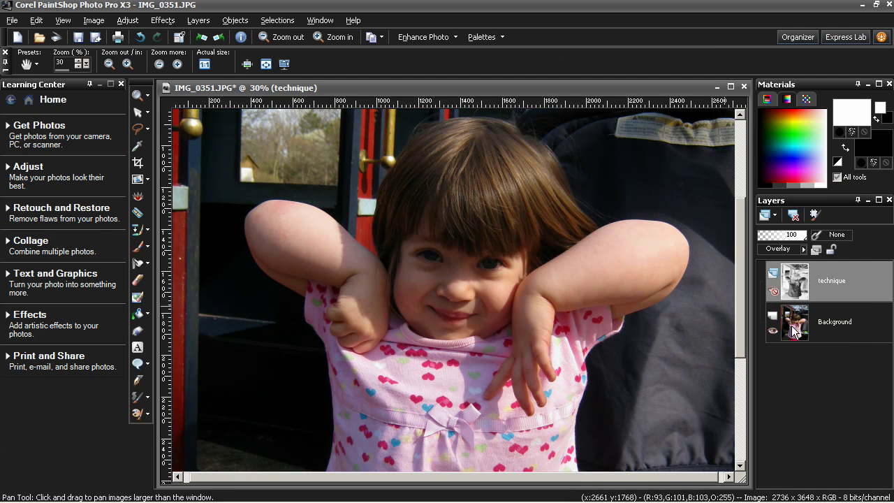
pyautogui.moveTo(798, 332)
pyautogui.click(773, 290)
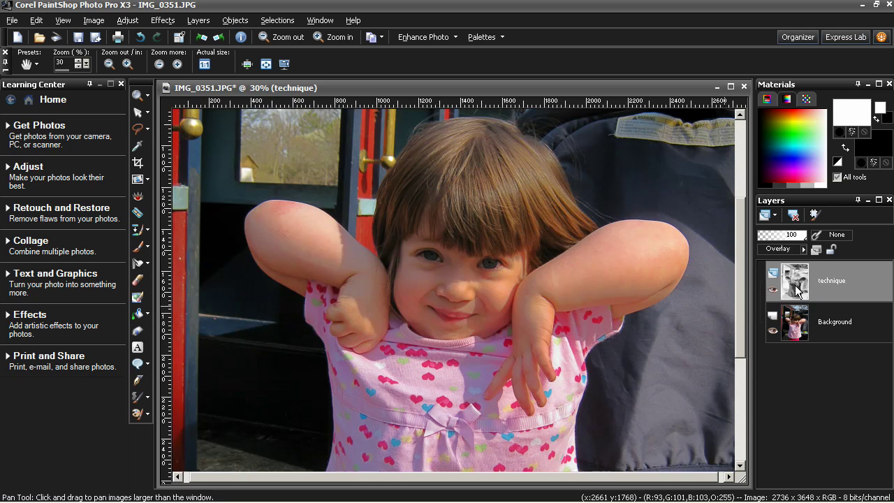
# - Lower the technique layer's opacity to 42, toggling its visibility to compare the effect
pyautogui.click(784, 235)
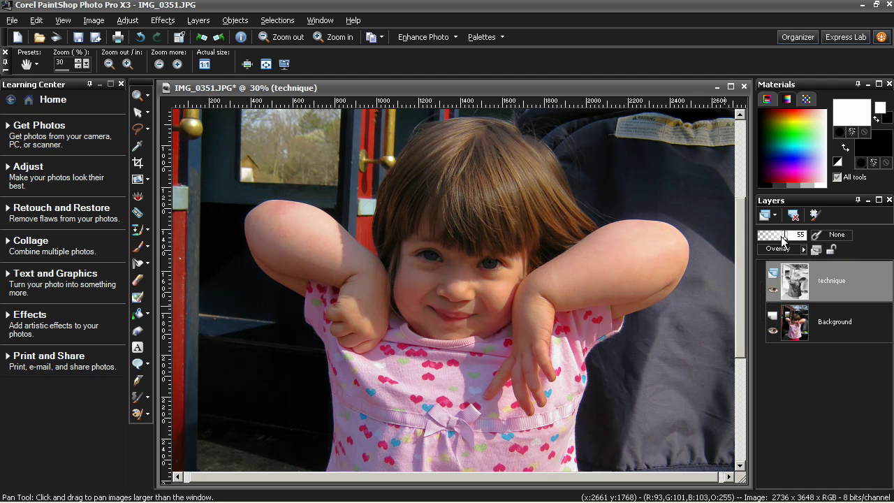
pyautogui.moveTo(777, 237); pyautogui.dragTo(779, 237)
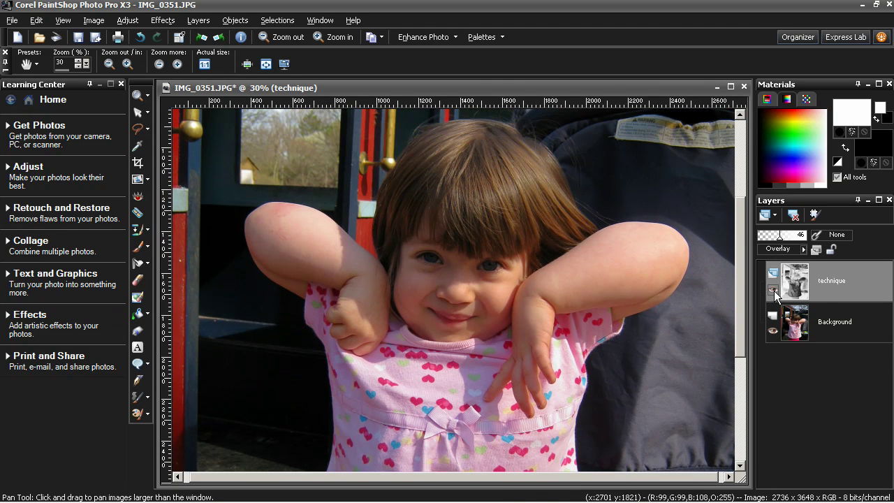
pyautogui.click(774, 291)
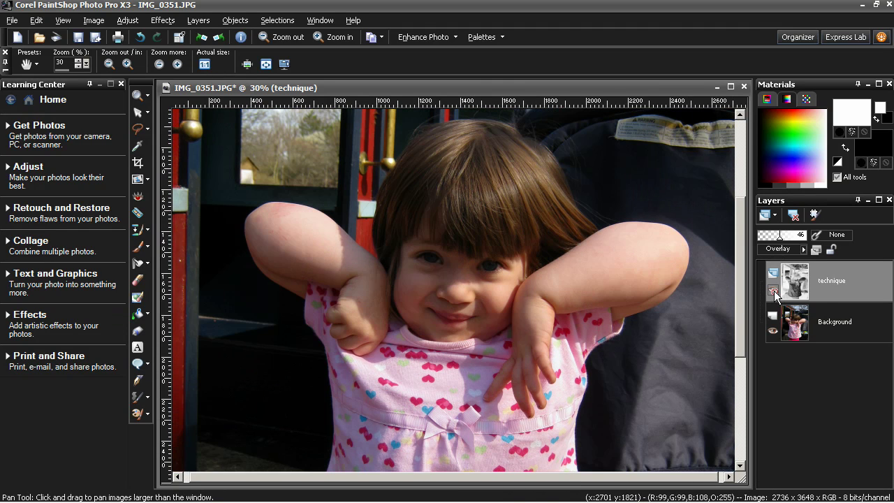
pyautogui.click(773, 290)
pyautogui.click(773, 290)
pyautogui.click(773, 290)
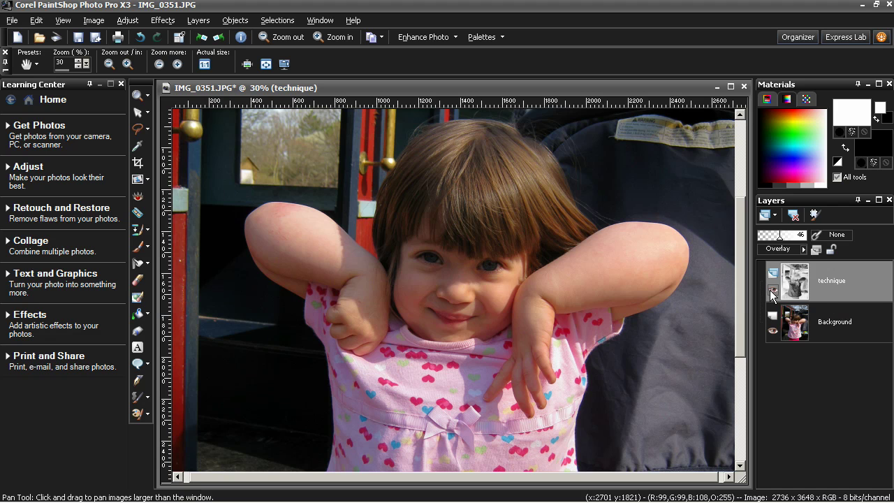
pyautogui.click(770, 290)
pyautogui.click(770, 290)
pyautogui.click(774, 291)
pyautogui.click(774, 291)
pyautogui.click(778, 238)
# - Zoom out to the whole photo and toggle the technique layer off and on to compare
pyautogui.click(285, 36)
pyautogui.click(286, 36)
pyautogui.click(289, 37)
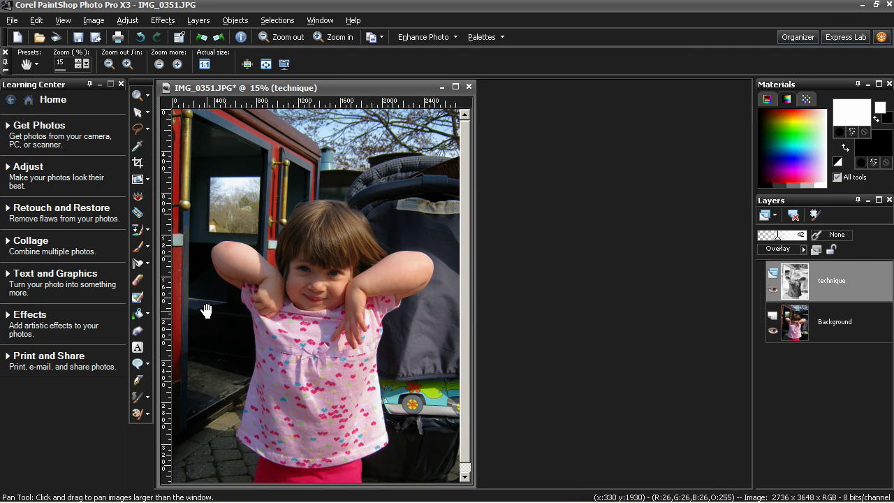
pyautogui.click(771, 290)
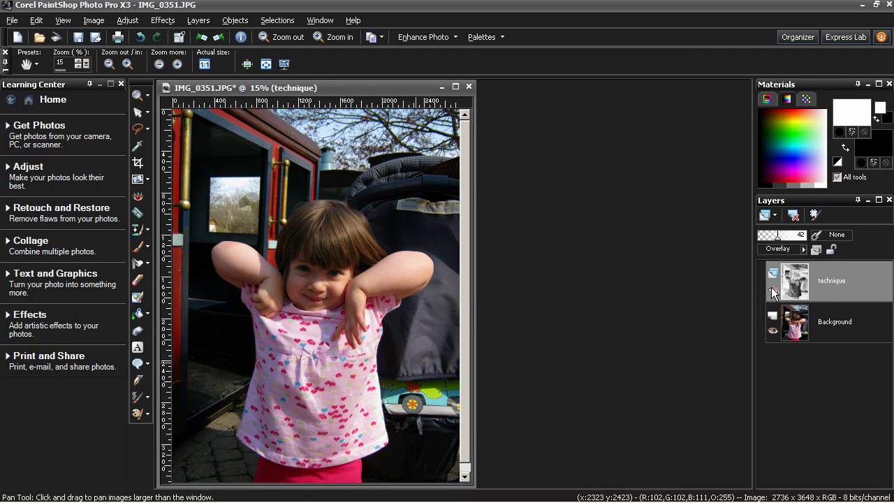
pyautogui.click(772, 291)
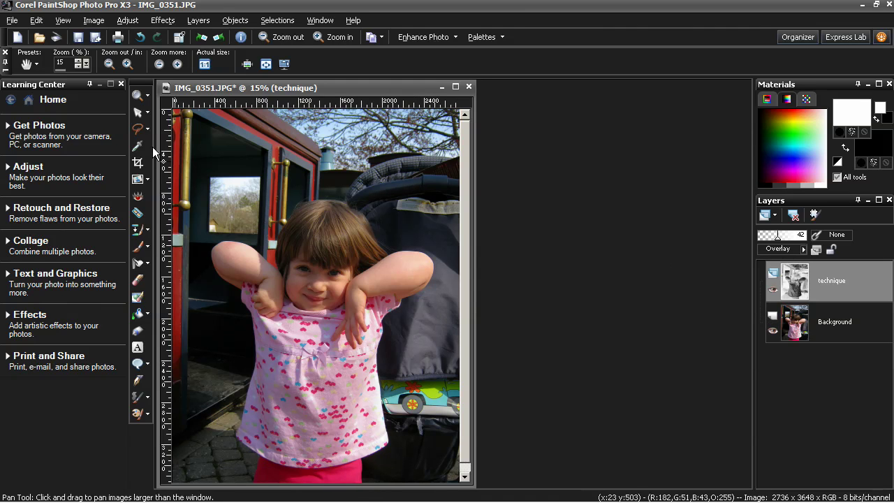
# - Freehand-select the area around the girl and add a Show Selection mask to the technique layer
pyautogui.click(141, 131)
pyautogui.moveTo(277, 201)
pyautogui.mouseDown()
pyautogui.moveTo(189, 232)
pyautogui.moveTo(214, 476)
pyautogui.moveTo(354, 496)
pyautogui.moveTo(422, 482)
pyautogui.moveTo(404, 464)
pyautogui.moveTo(408, 431)
pyautogui.moveTo(392, 331)
pyautogui.moveTo(462, 286)
pyautogui.moveTo(415, 201)
pyautogui.moveTo(383, 201)
pyautogui.moveTo(340, 168)
pyautogui.moveTo(287, 167)
pyautogui.mouseUp()
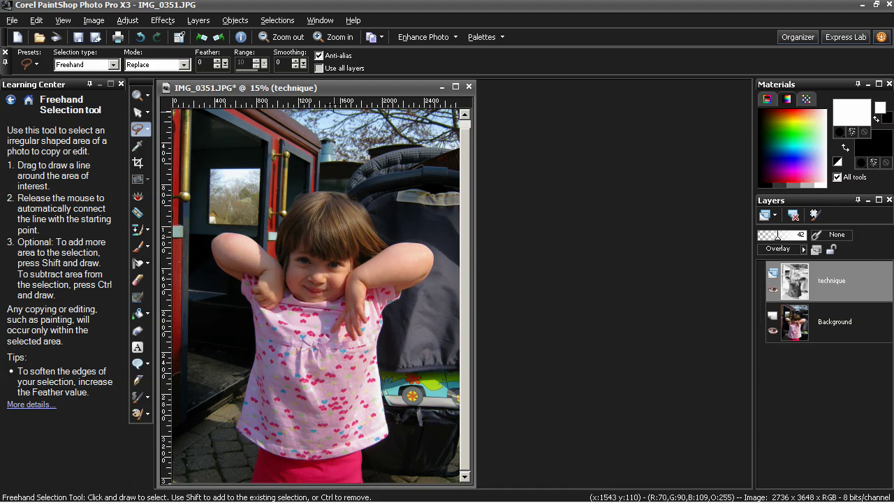
pyautogui.click(196, 20)
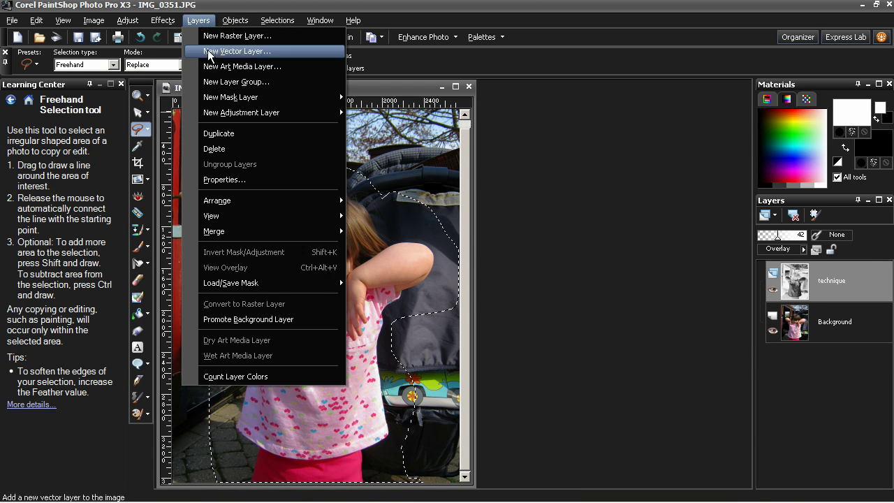
pyautogui.moveTo(230, 97)
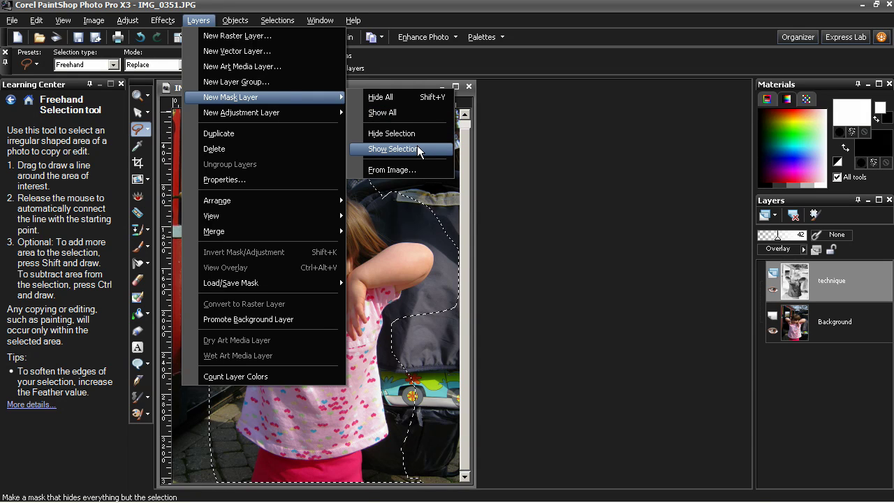
pyautogui.click(416, 146)
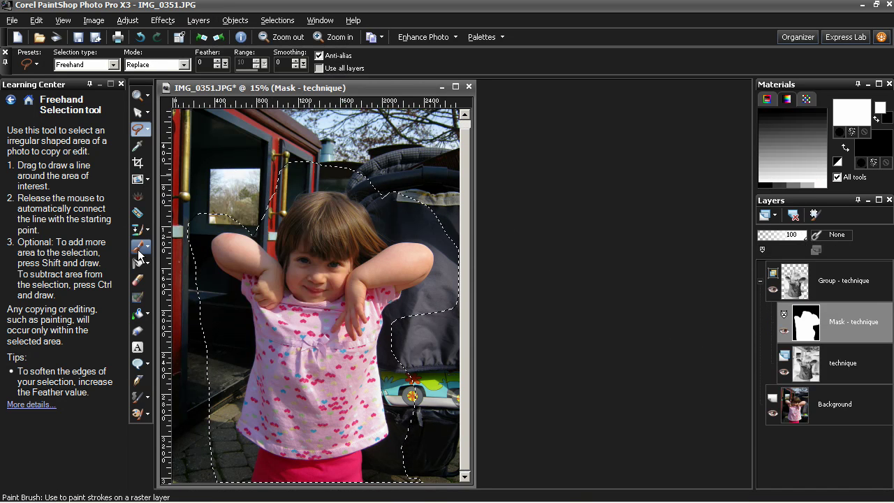
# - With the Eraser and no selection, erase the technique mask near the bottom and along the left side
pyautogui.click(139, 279)
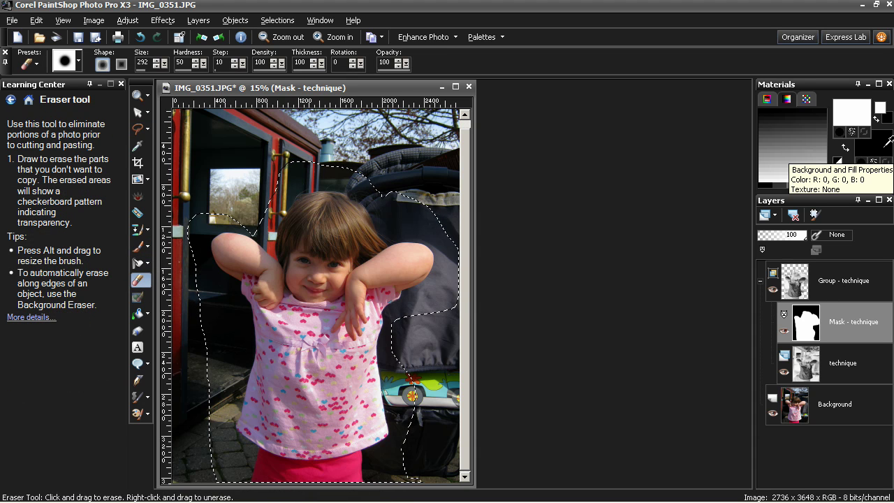
pyautogui.click(278, 22)
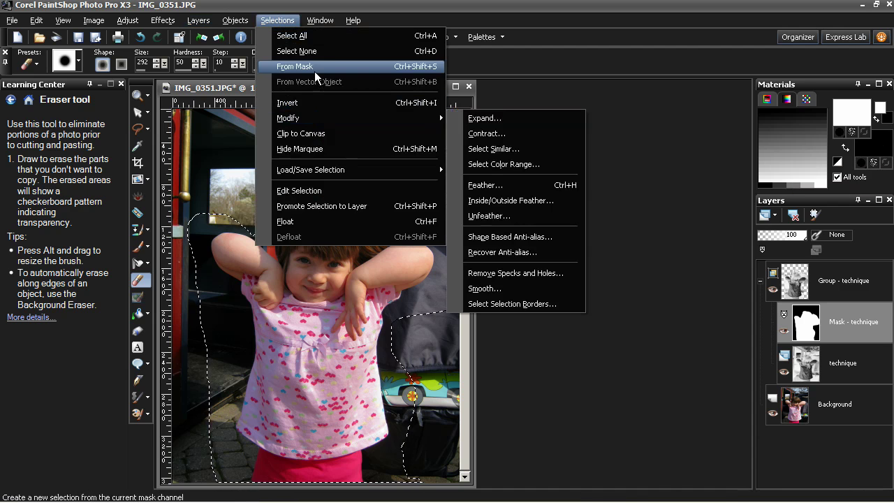
pyautogui.click(316, 50)
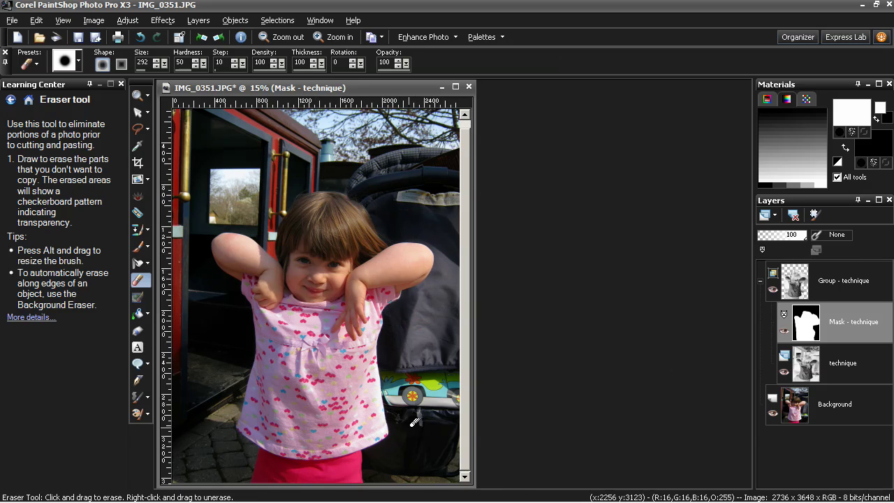
pyautogui.moveTo(379, 471); pyautogui.dragTo(382, 471)
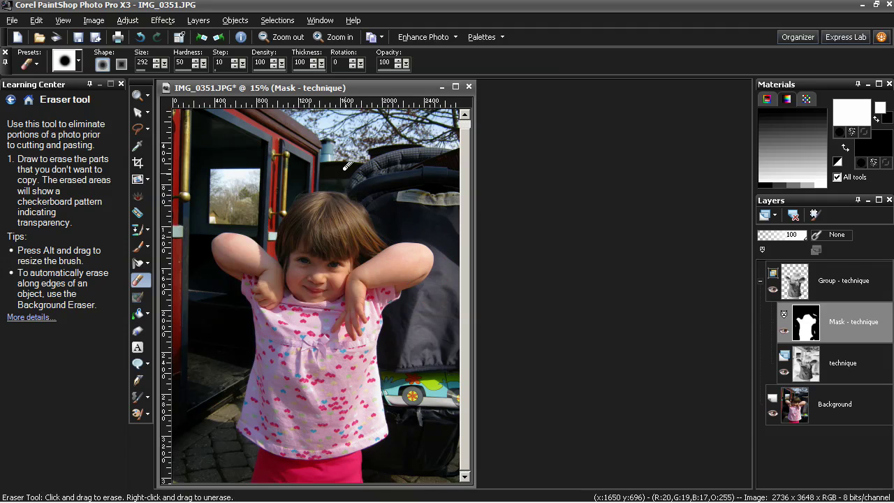
pyautogui.moveTo(261, 216); pyautogui.dragTo(206, 223)
# - Select all, Copy Merged, and paste the merged image as a new Raster 1 layer
pyautogui.click(760, 281)
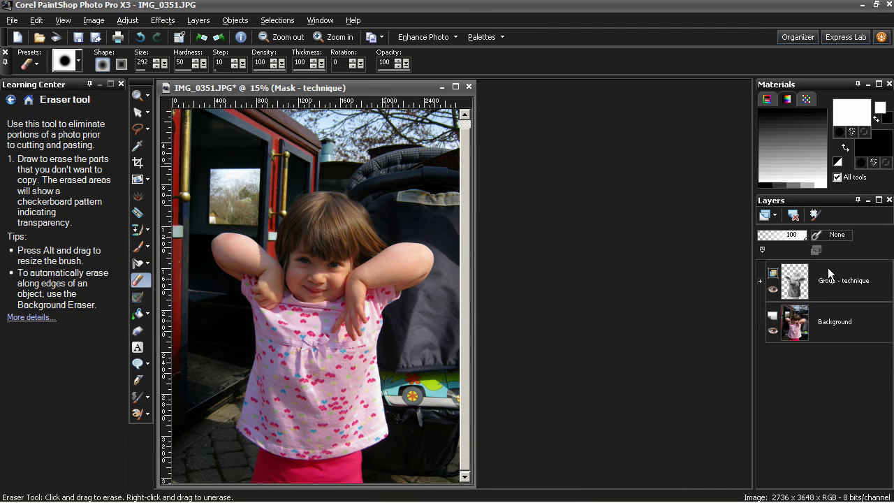
pyautogui.moveTo(785, 282)
pyautogui.hotkey('ctrl', 'a')
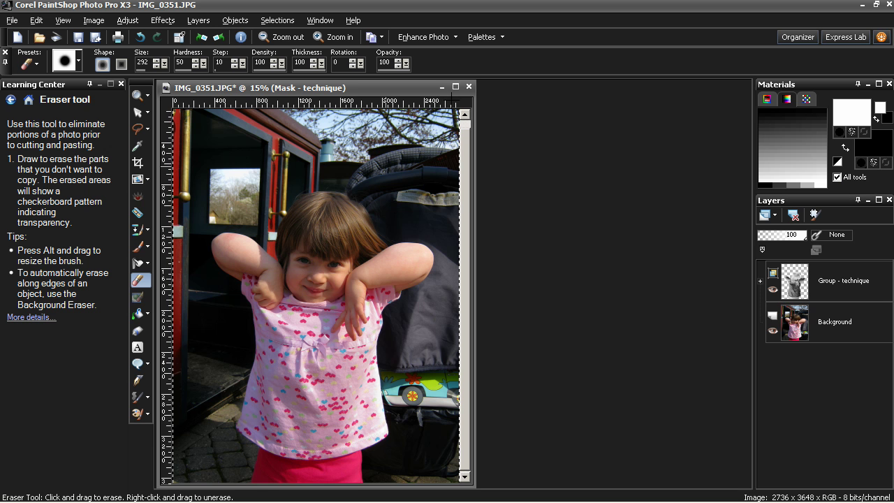
pyautogui.click(32, 20)
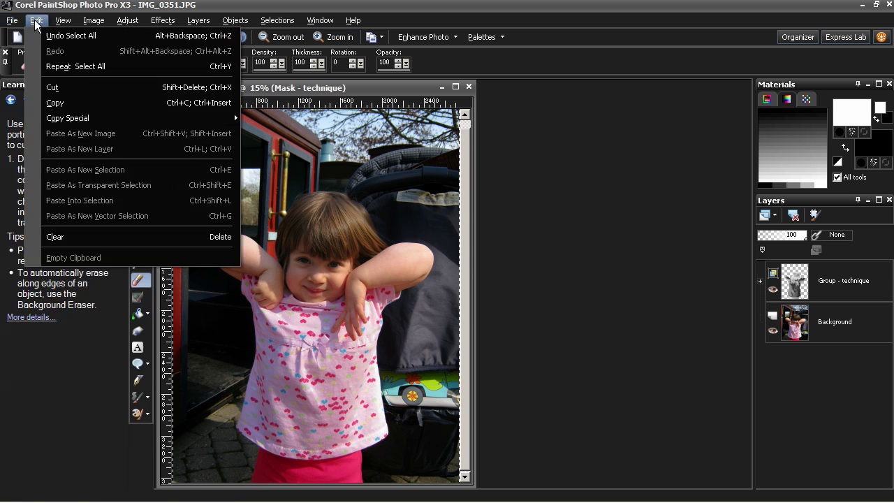
pyautogui.moveTo(99, 116)
pyautogui.click(292, 118)
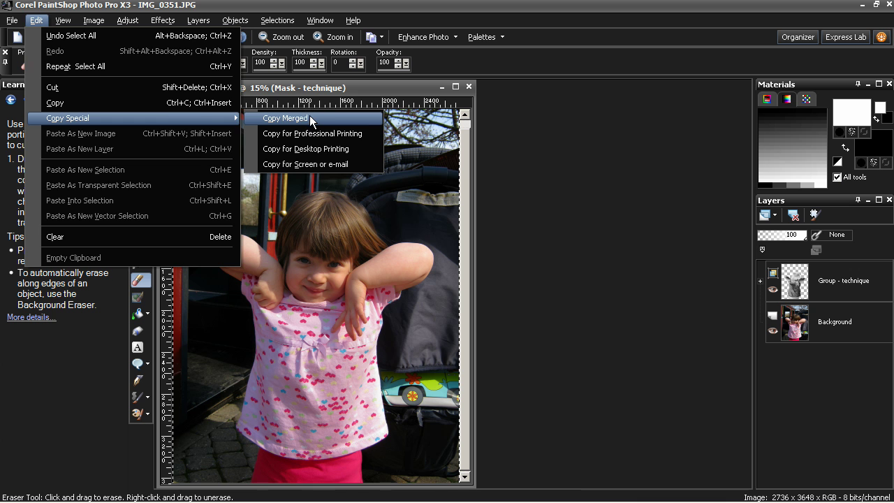
pyautogui.click(36, 20)
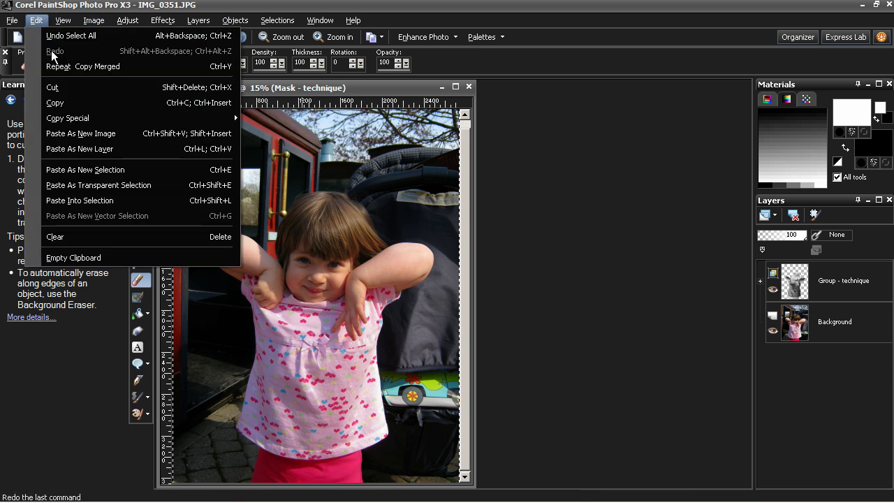
pyautogui.click(120, 149)
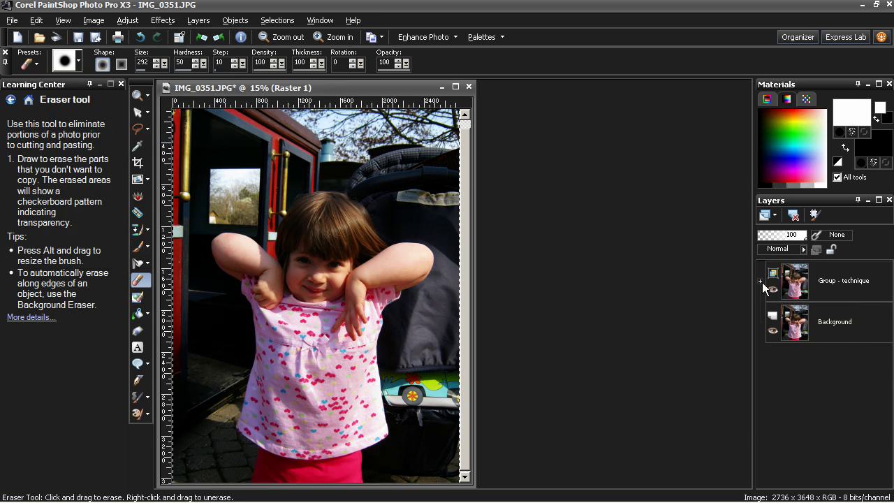
# - Move Raster 1 above Group - technique at the top of the stack and deselect everything
pyautogui.moveTo(817, 337); pyautogui.dragTo(823, 278)
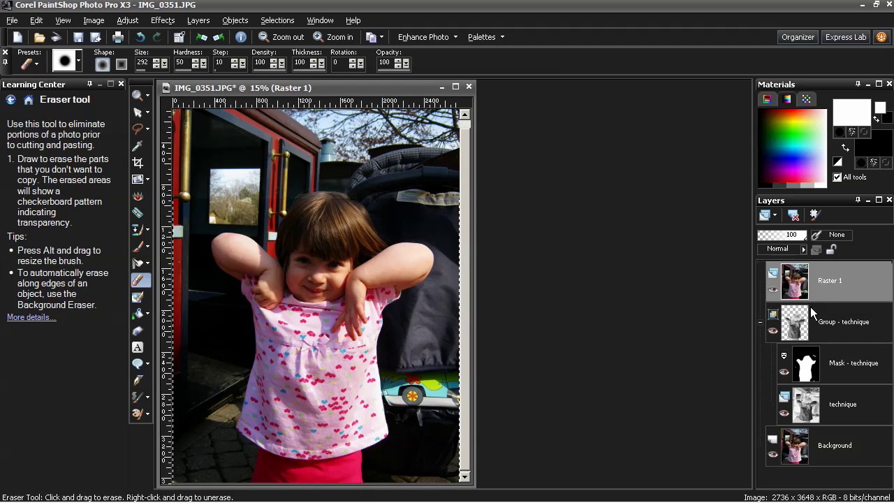
pyautogui.click(759, 320)
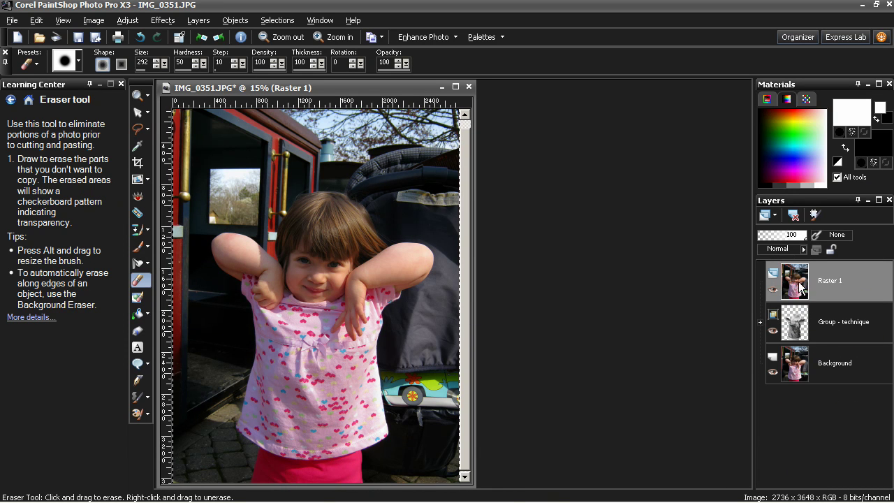
pyautogui.moveTo(832, 282)
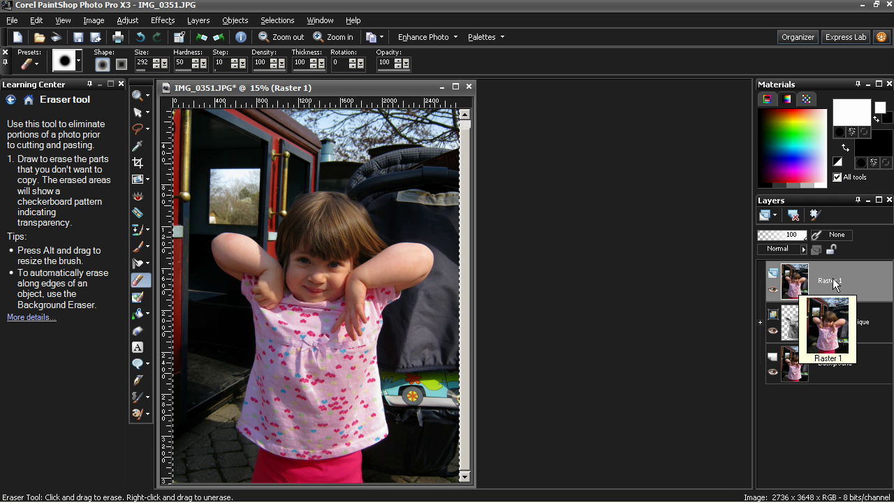
pyautogui.click(277, 20)
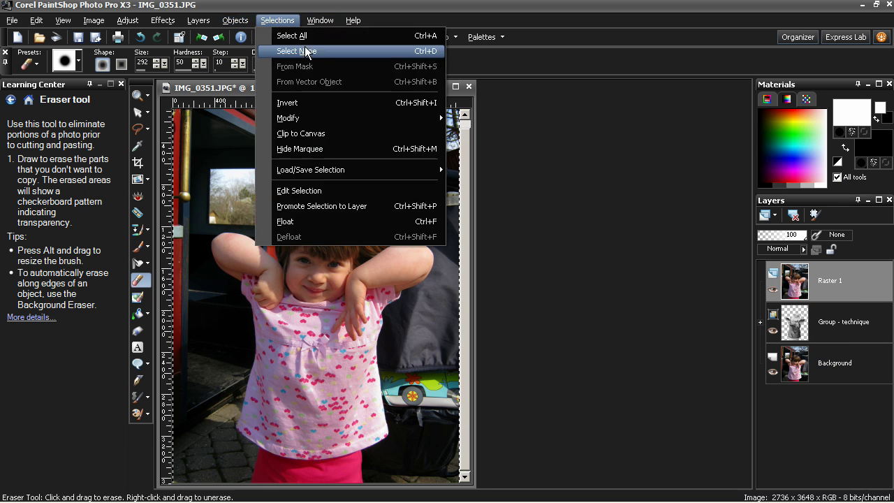
pyautogui.click(305, 51)
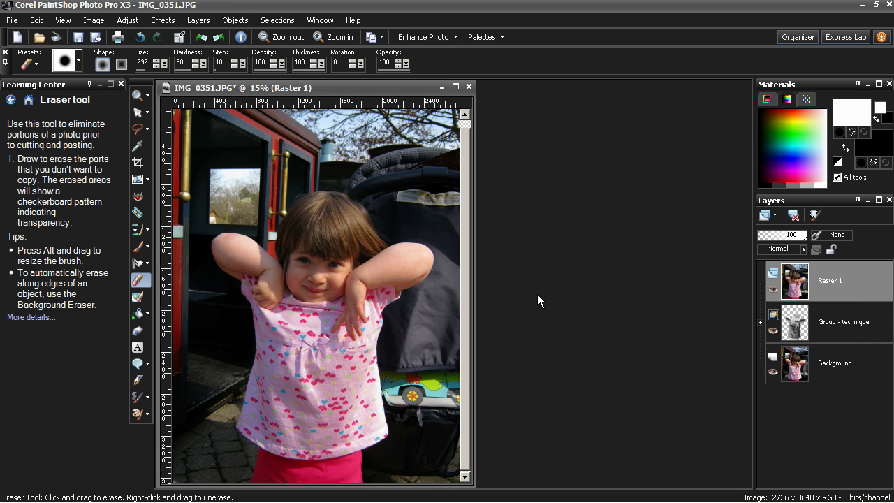
pyautogui.click(124, 20)
pyautogui.click(166, 20)
pyautogui.click(124, 20)
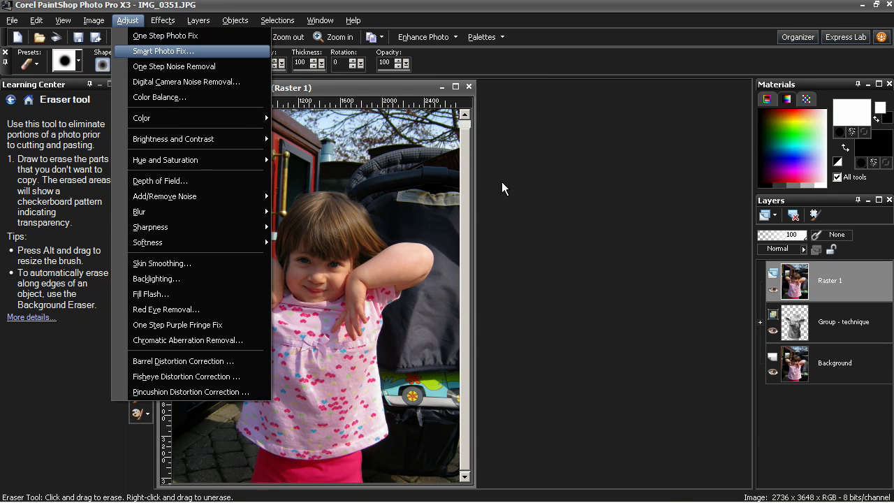
pyautogui.press('Return')
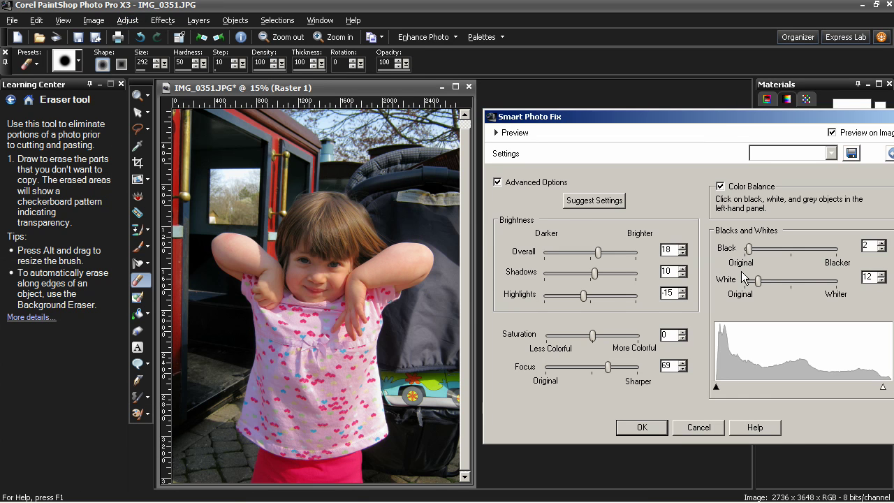
pyautogui.moveTo(729, 109); pyautogui.dragTo(682, 70)
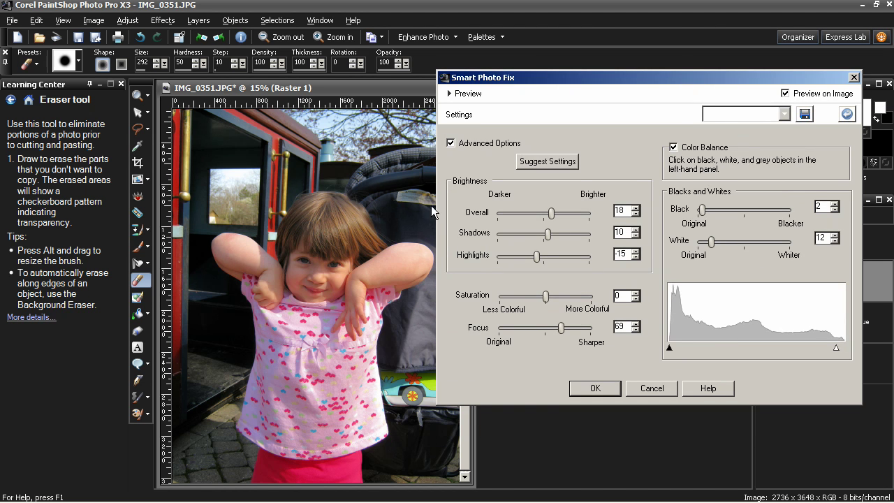
pyautogui.click(571, 161)
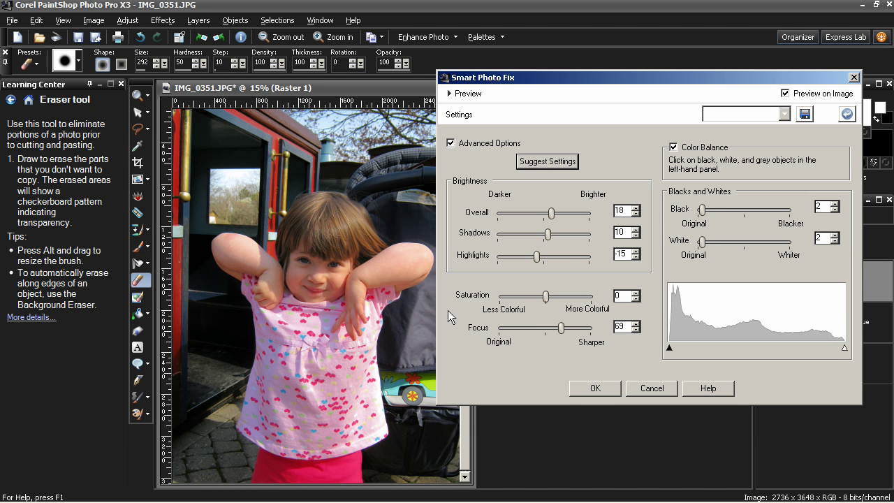
pyautogui.moveTo(537, 256); pyautogui.dragTo(540, 256)
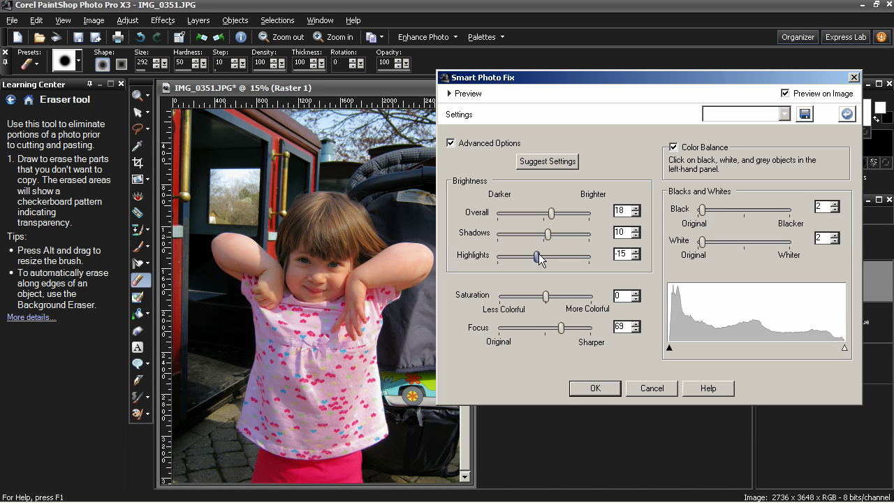
pyautogui.click(650, 388)
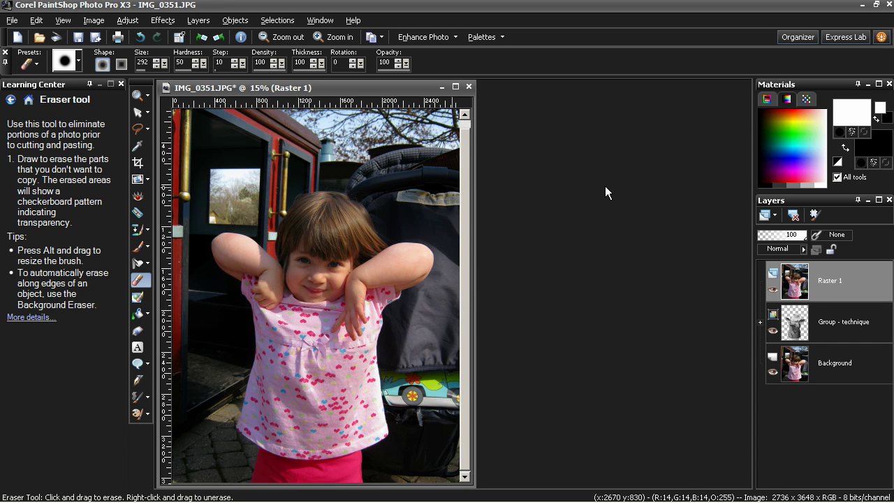
pyautogui.click(758, 322)
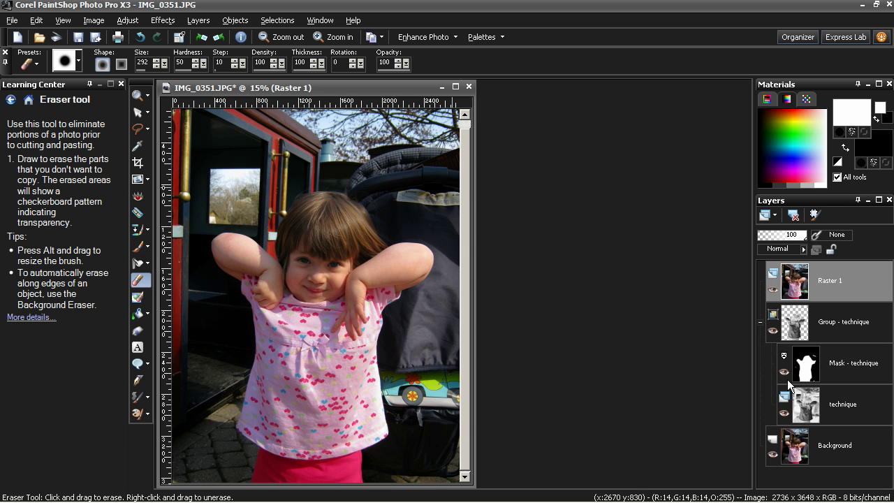
pyautogui.click(759, 323)
pyautogui.moveTo(790, 342)
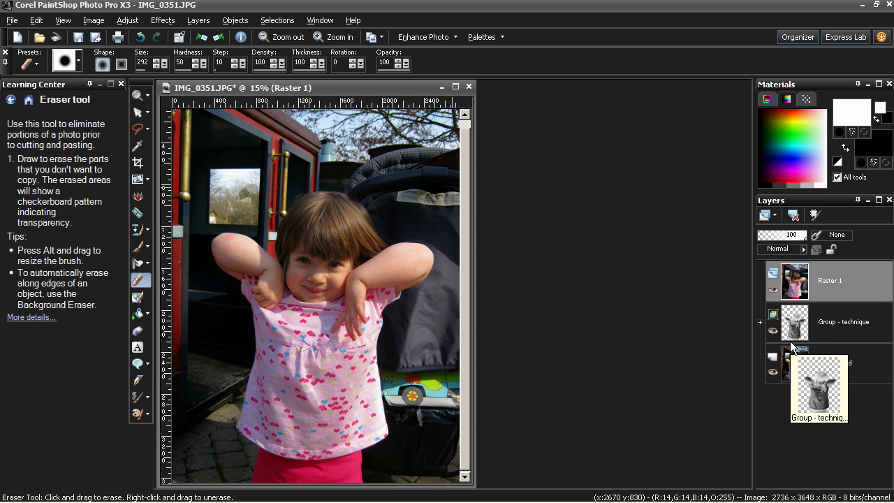